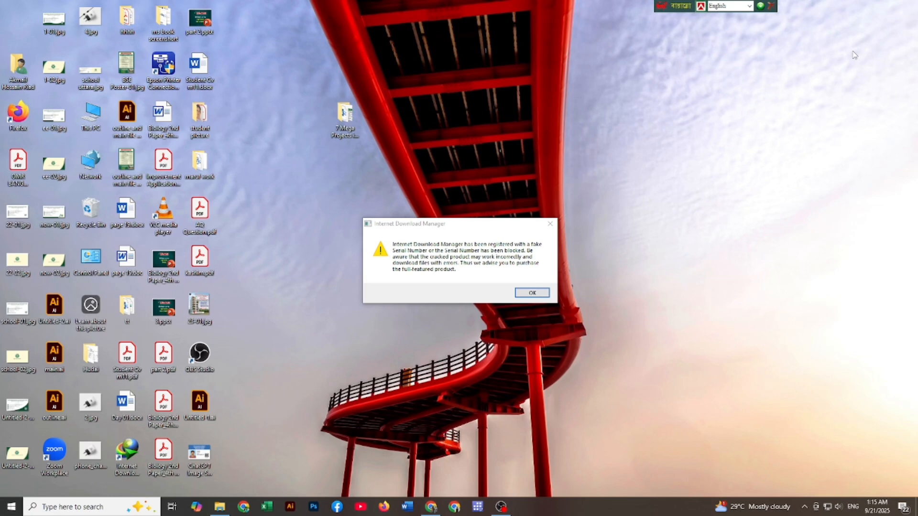
- Dismiss the Internet Download Manager warning and switch to the Excel workbook with the commission sheet
click(550, 224)
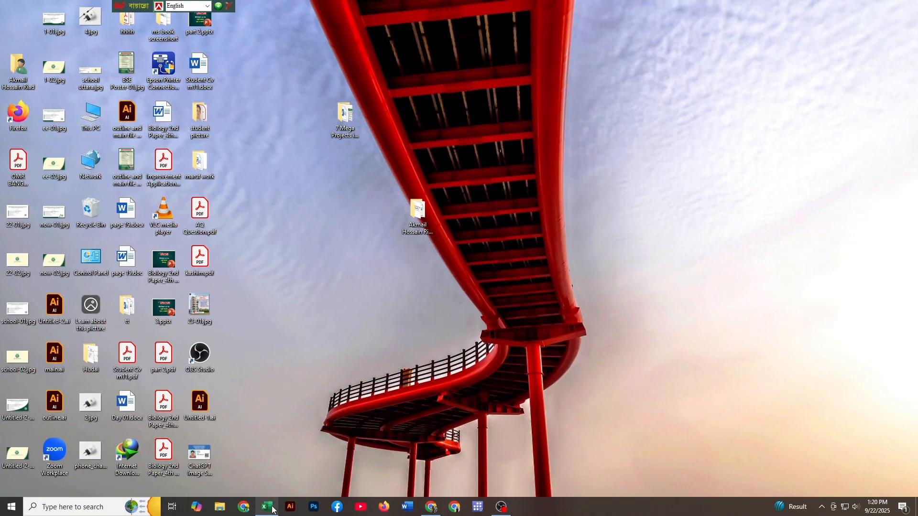
click(266, 506)
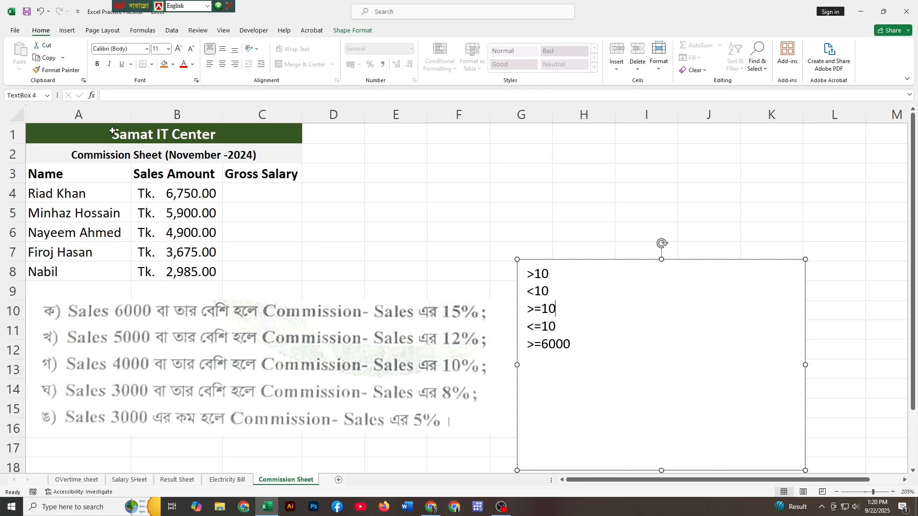
- Examine the Name, Sales Amount and Gross Salary columns, the commission rules picture and the text box of comparison examples
drag(112, 131, 232, 273)
drag(100, 169, 122, 273)
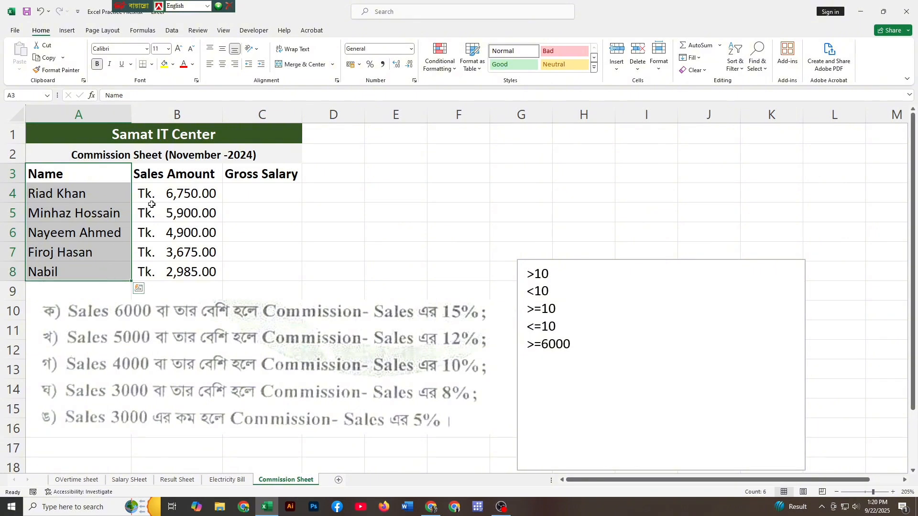
click(170, 183)
drag(169, 183, 180, 270)
click(241, 191)
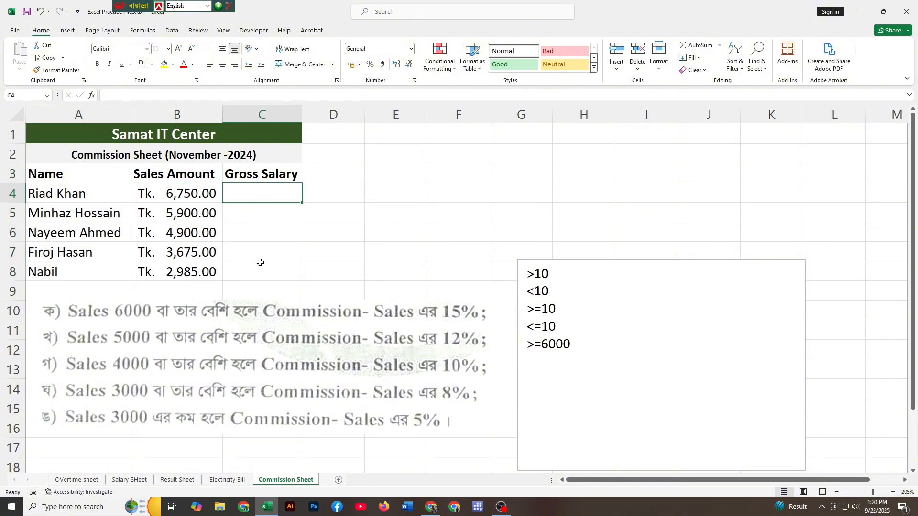
drag(255, 174, 266, 272)
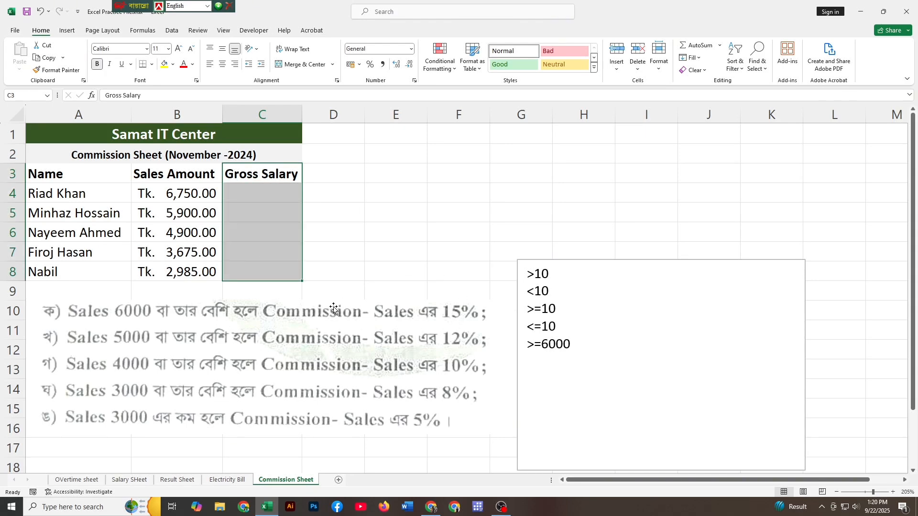
click(381, 271)
click(549, 291)
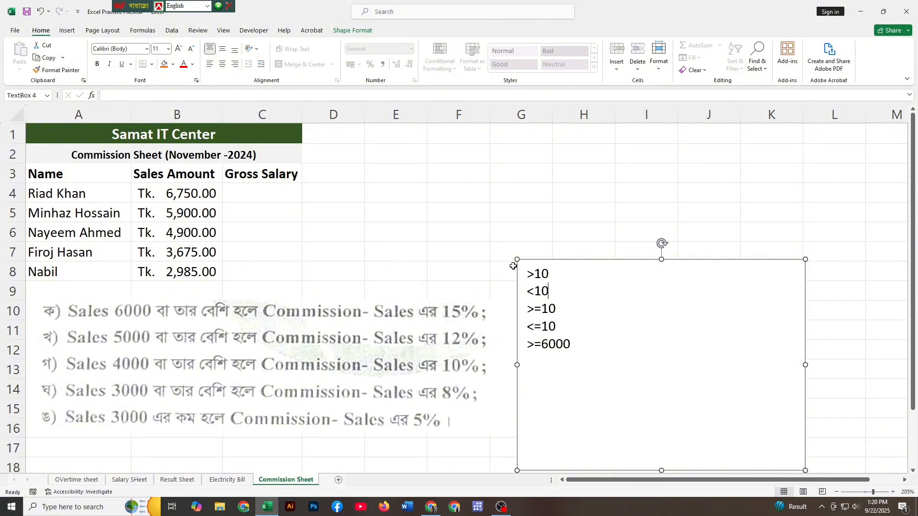
drag(525, 272, 534, 273)
click(249, 342)
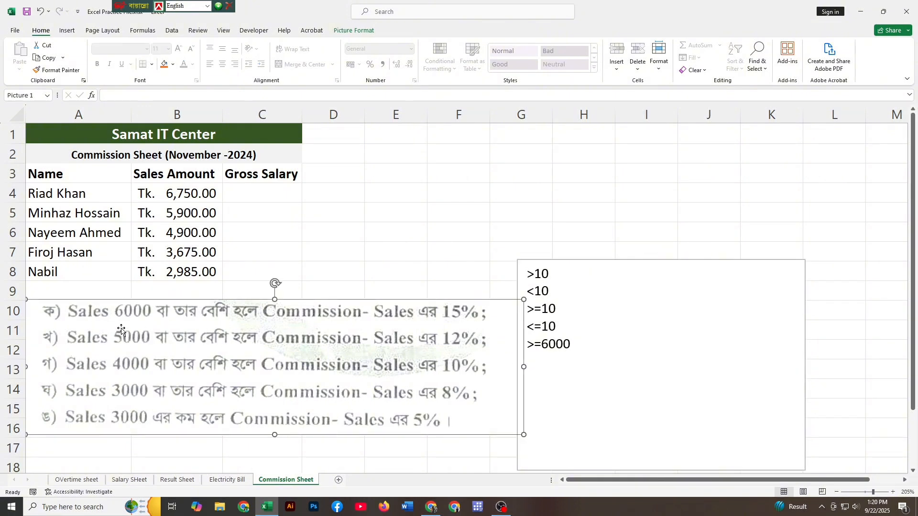
click(615, 325)
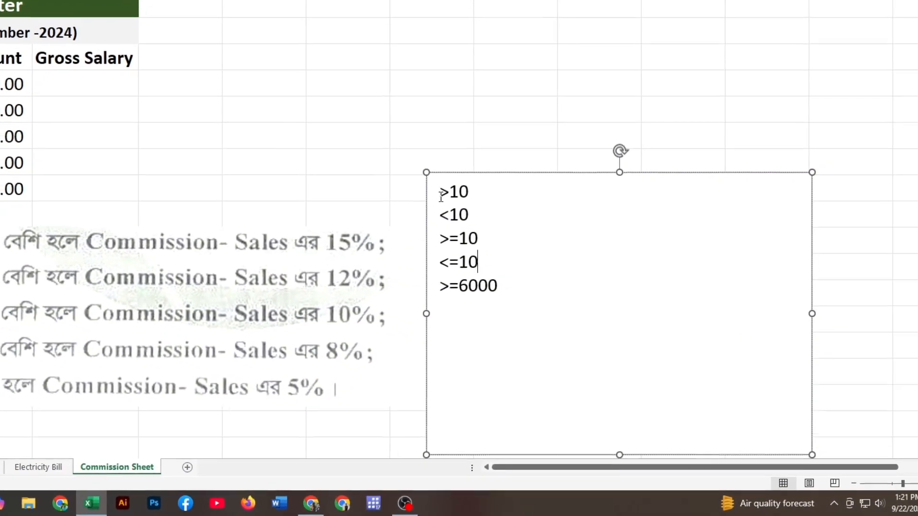
- Review the greater-than and less-than examples, >10 and <10, in the text box
drag(490, 240, 499, 247)
click(396, 155)
drag(394, 152, 404, 151)
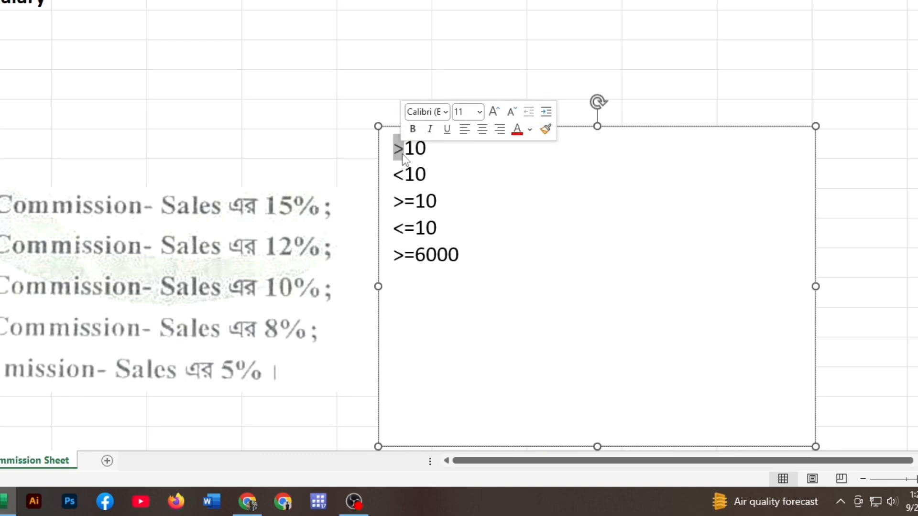
drag(394, 176, 404, 174)
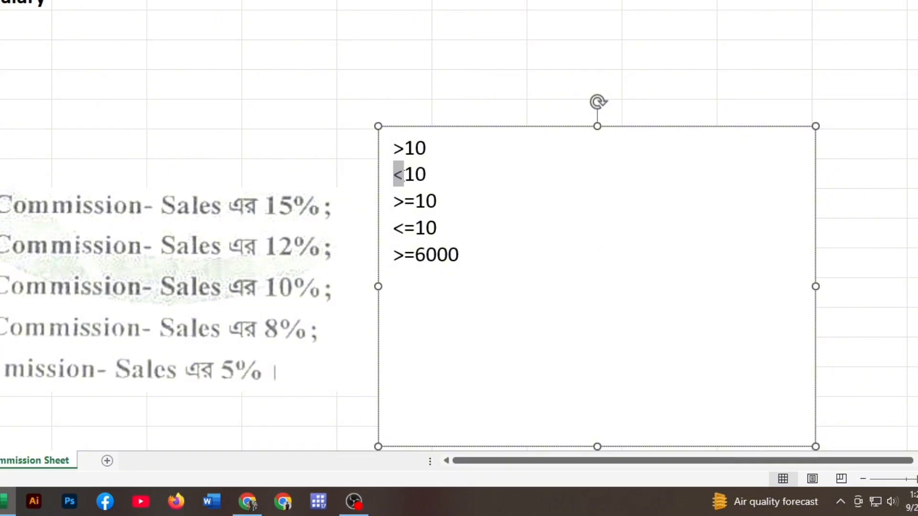
drag(393, 149, 435, 153)
click(408, 168)
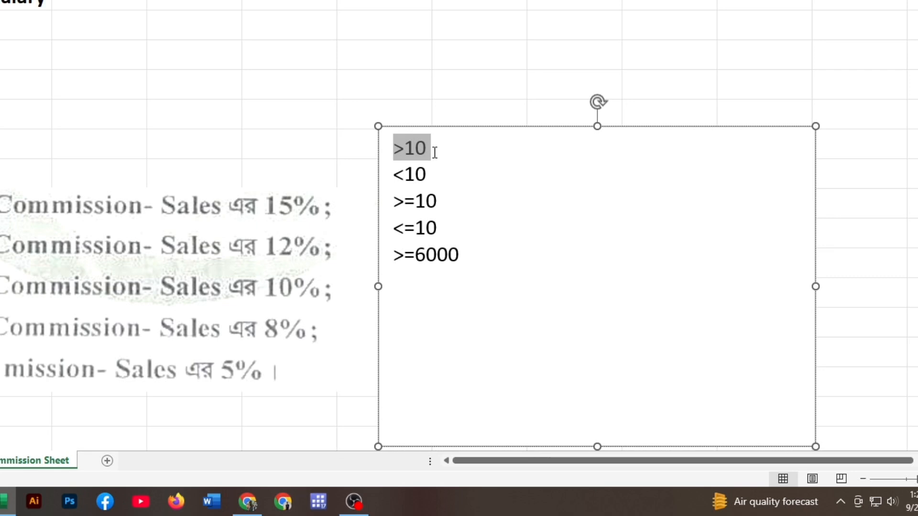
click(406, 175)
drag(395, 174, 437, 172)
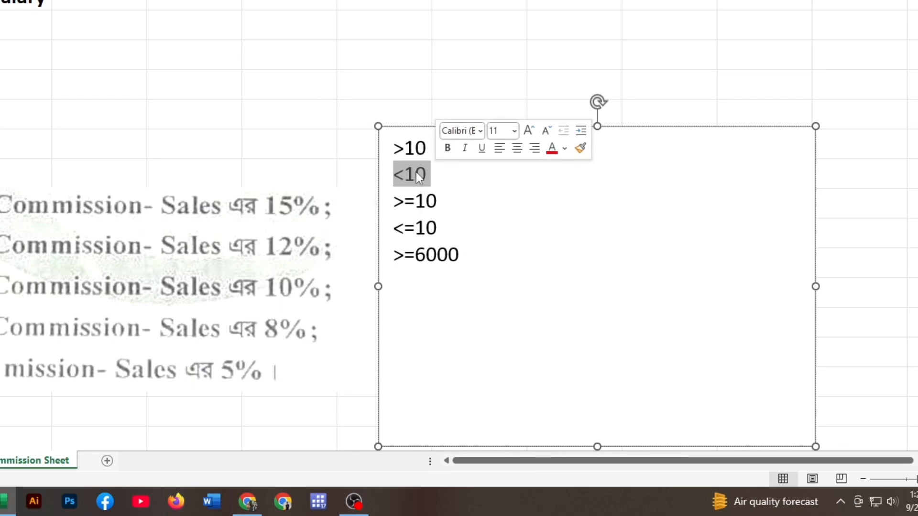
click(410, 175)
double_click(424, 175)
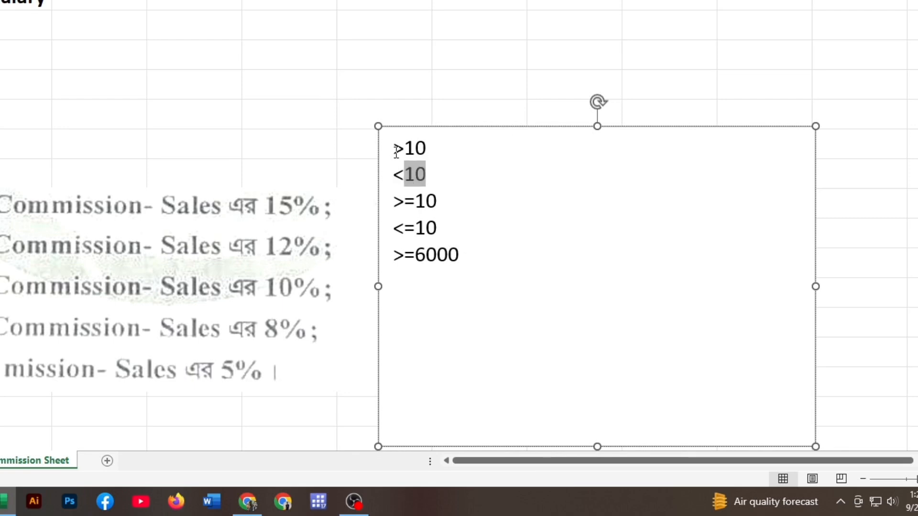
drag(402, 152, 441, 145)
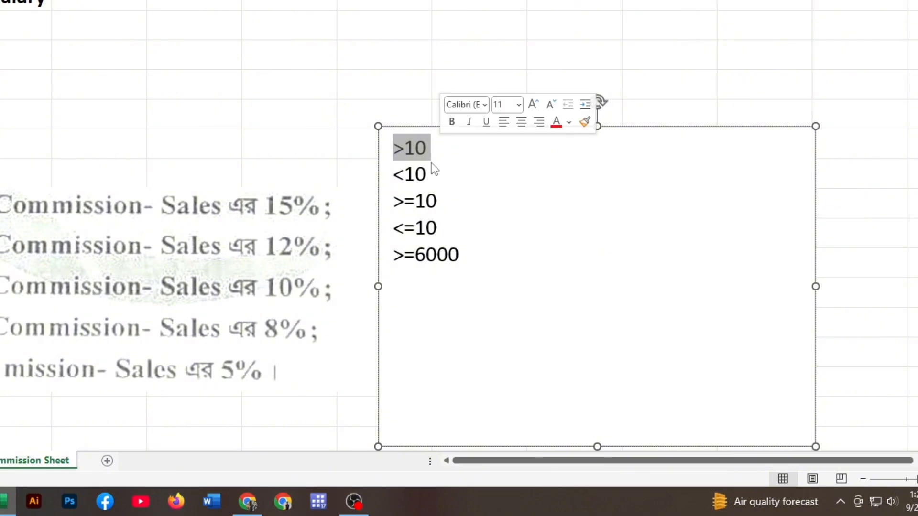
click(405, 175)
drag(404, 175, 426, 175)
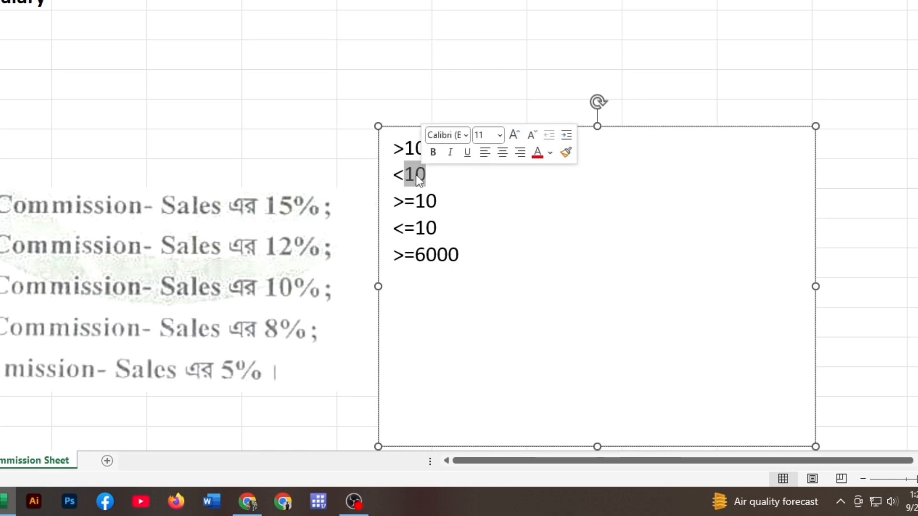
click(414, 174)
double_click(410, 174)
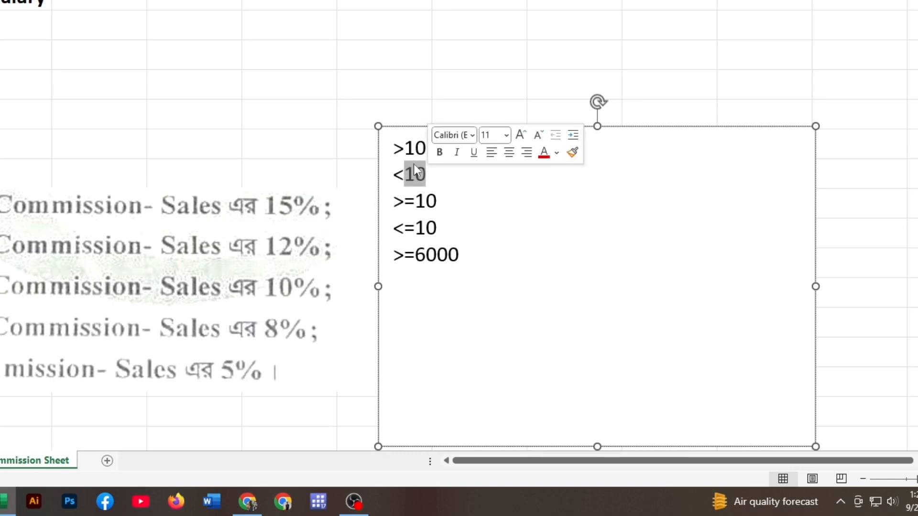
double_click(424, 148)
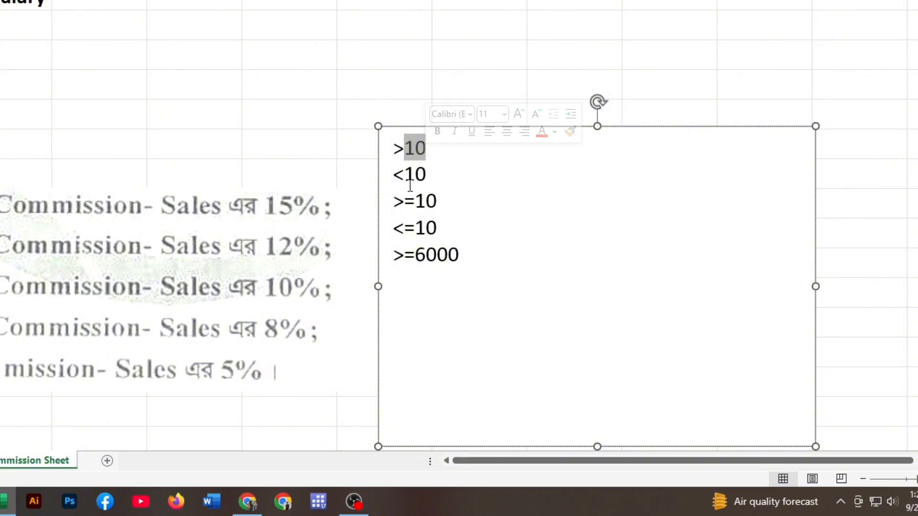
double_click(405, 174)
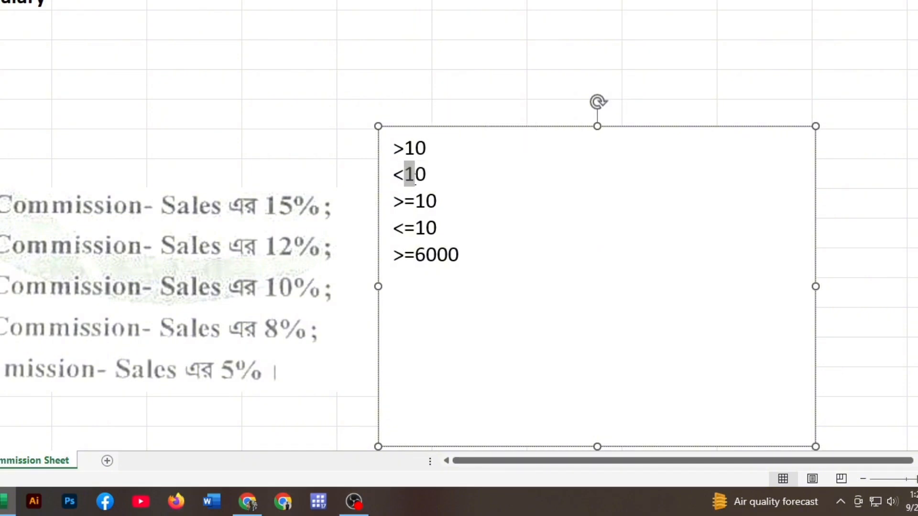
click(417, 216)
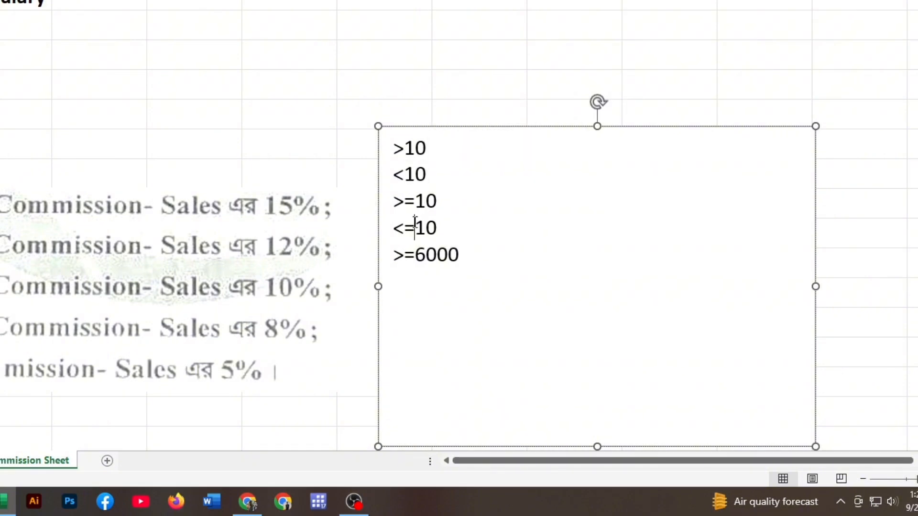
click(410, 174)
double_click(409, 174)
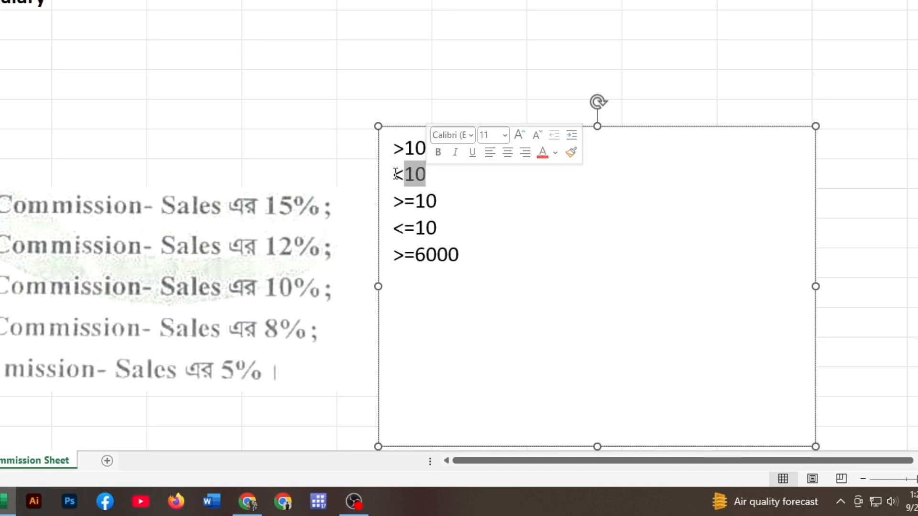
click(416, 215)
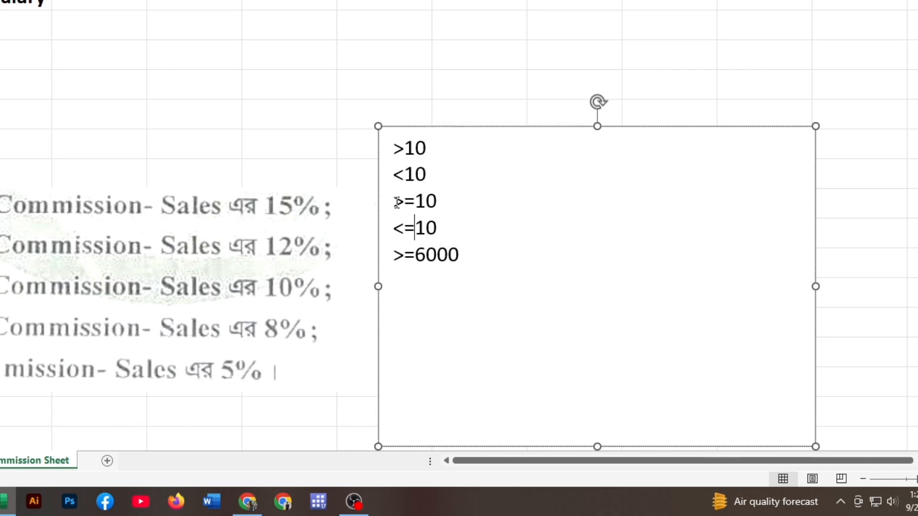
- Review the greater-or-equal and less-or-equal examples, >=10 and <=10, in the text box
drag(397, 201, 417, 203)
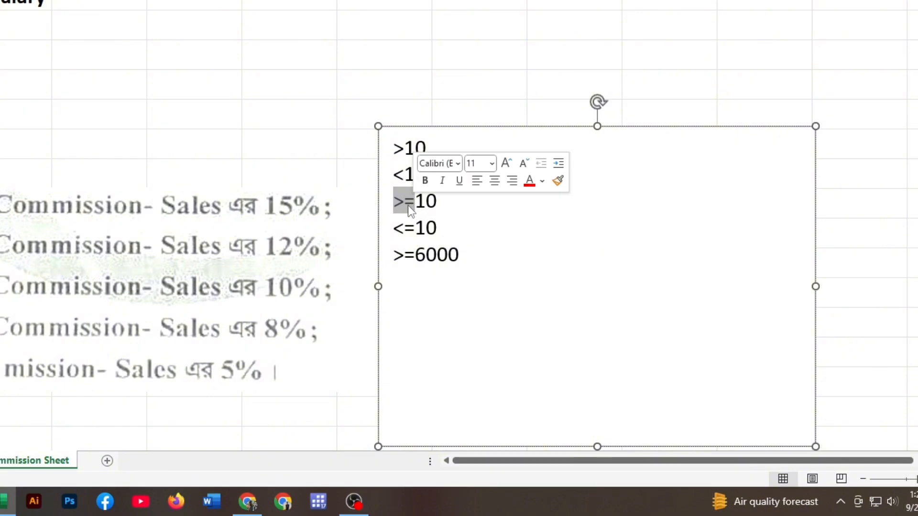
triple_click(392, 204)
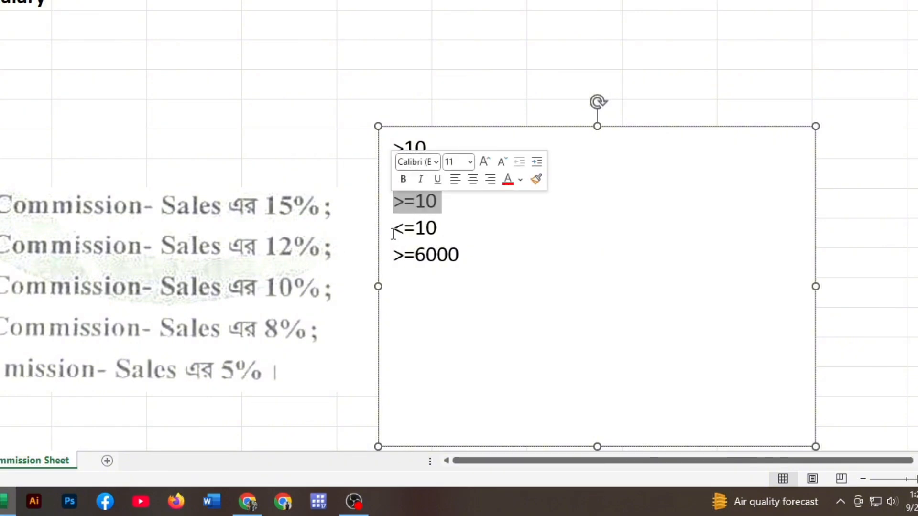
drag(393, 234, 405, 234)
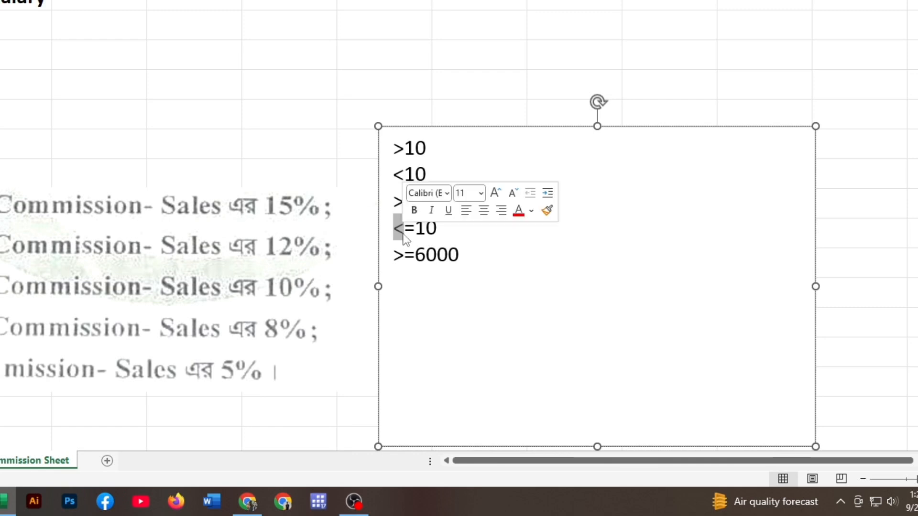
click(395, 233)
drag(395, 232, 463, 230)
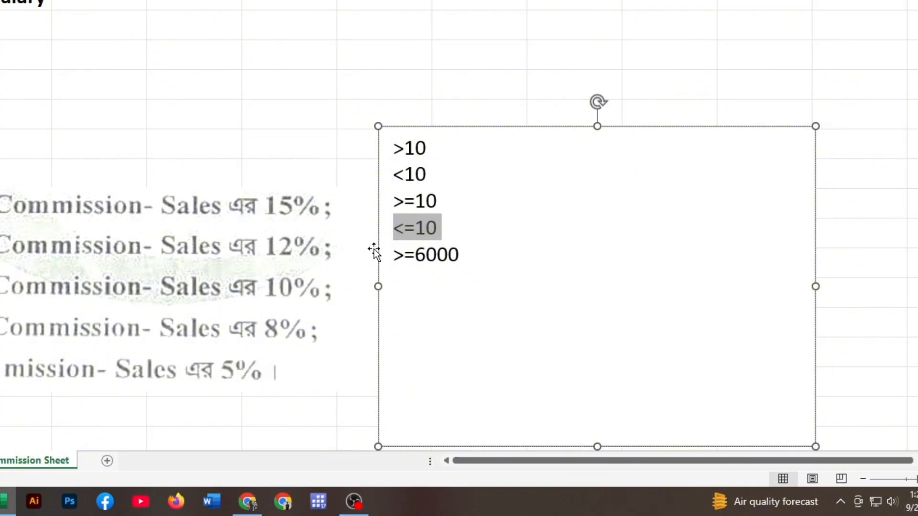
- Remove the equals sign from the text box's last example so it reads >6000
click(415, 255)
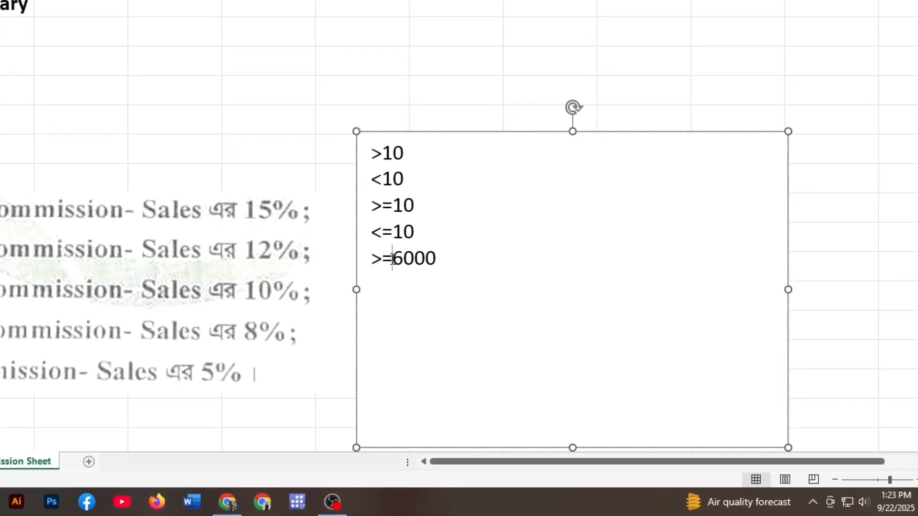
key(BackSpace)
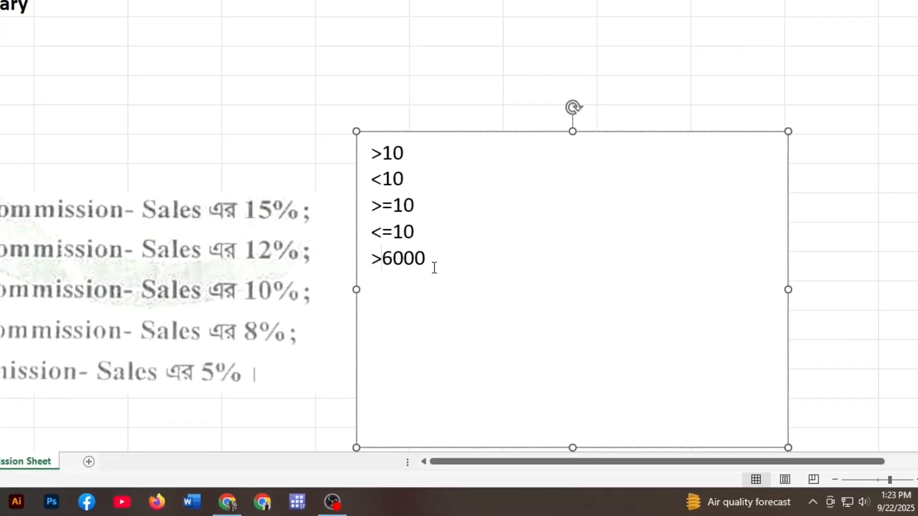
click(417, 264)
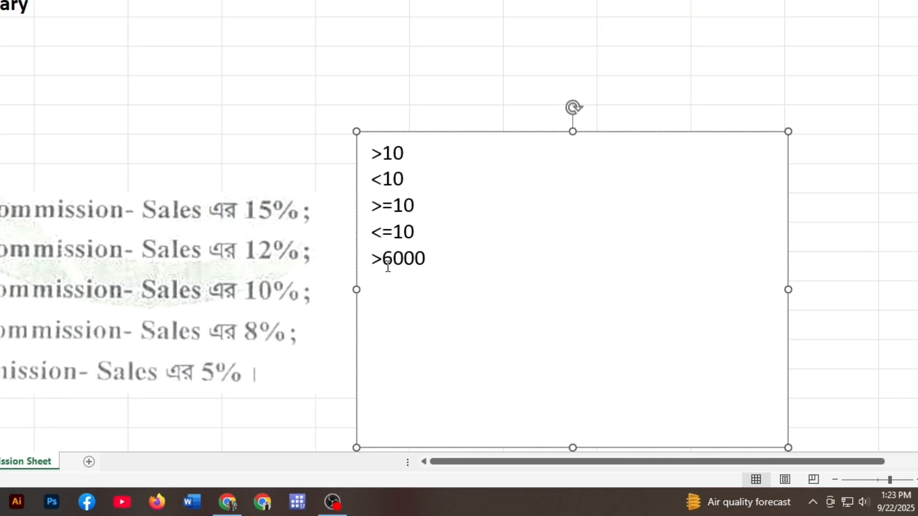
drag(388, 263, 447, 268)
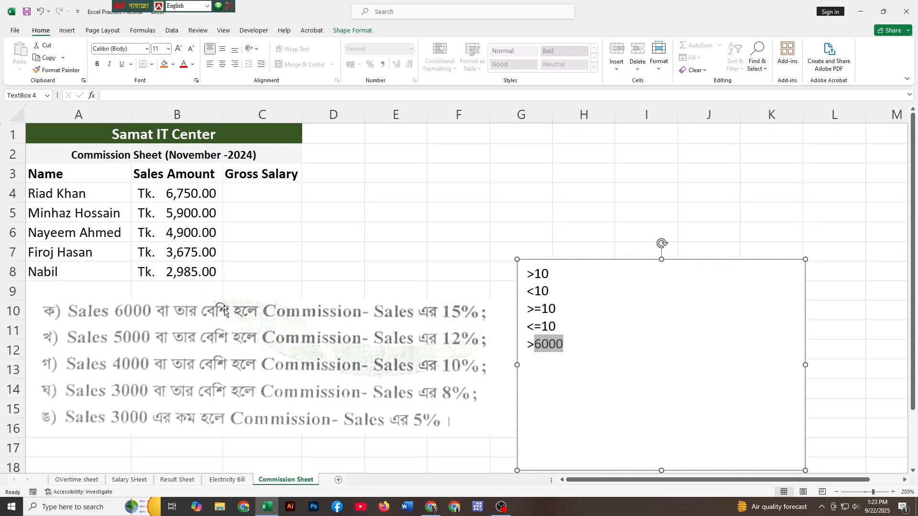
- Put the equals sign back in the last example so it reads >=6000, and review the operators above it
click(540, 363)
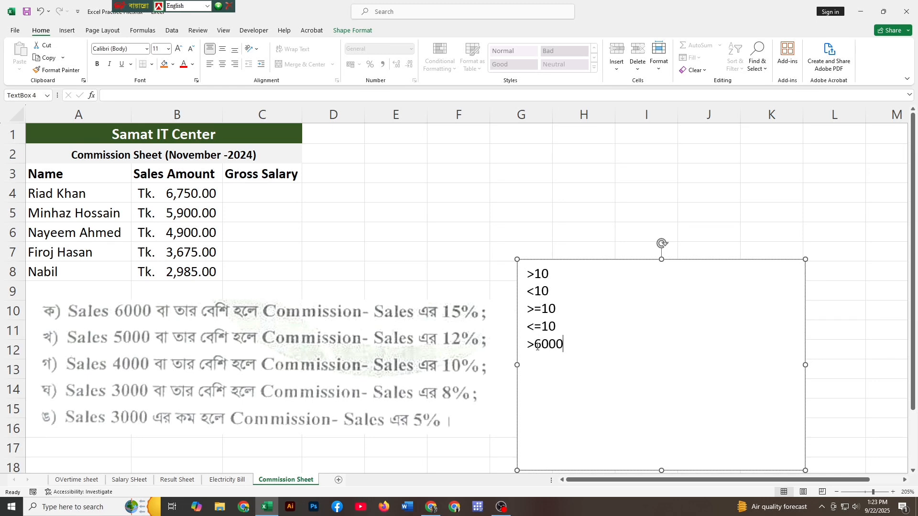
click(535, 345)
text(=)
double_click(550, 345)
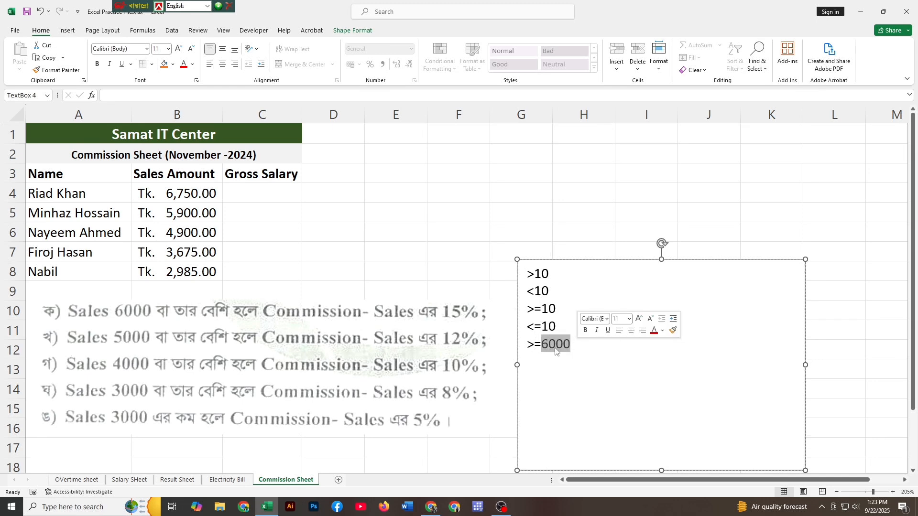
drag(524, 346, 592, 346)
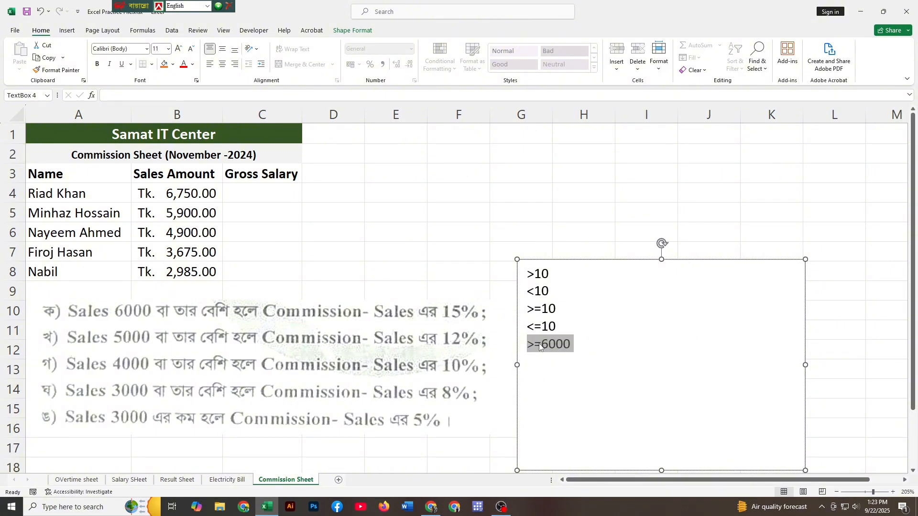
drag(527, 275, 534, 293)
click(524, 312)
- Start an IF formula in C4 with the logical test B4>=6000
click(244, 193)
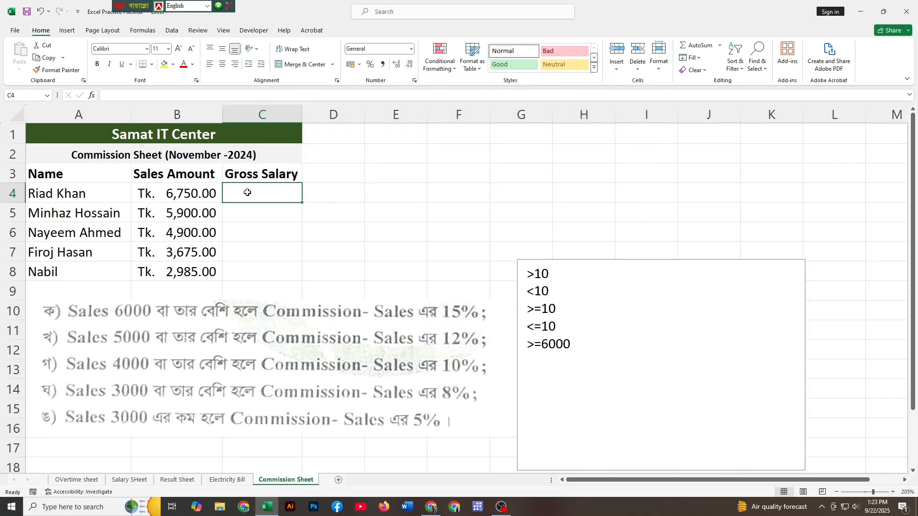
text(=if)
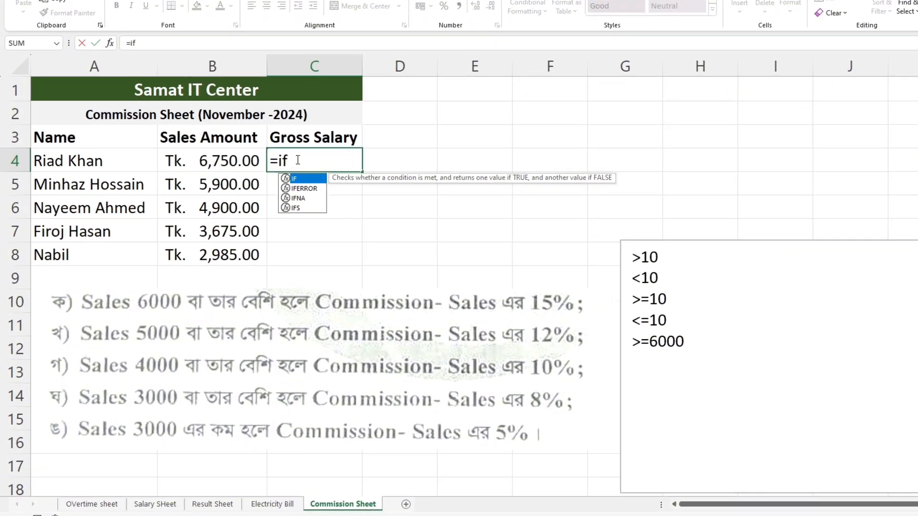
key(Tab)
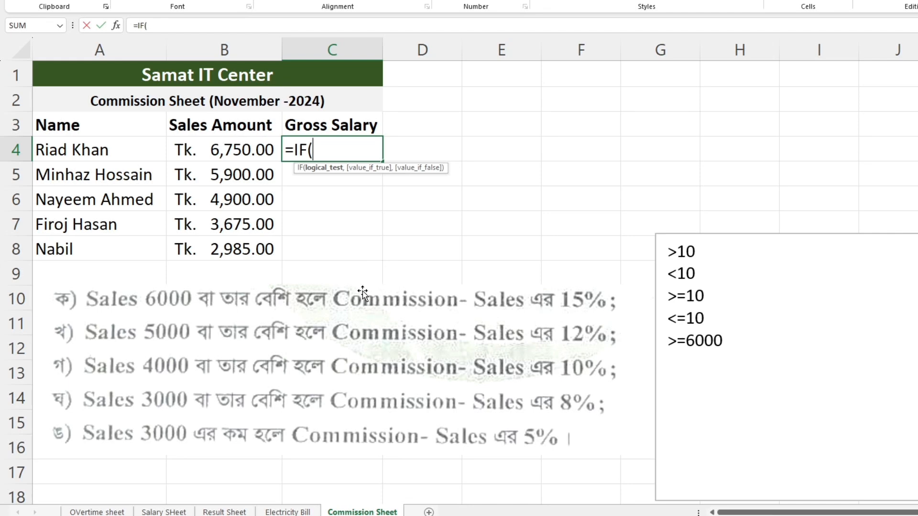
click(230, 152)
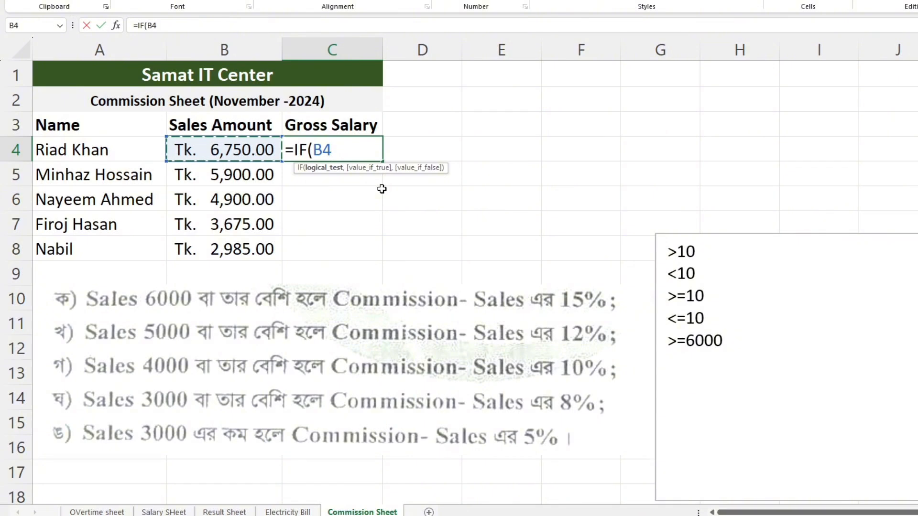
text(>)
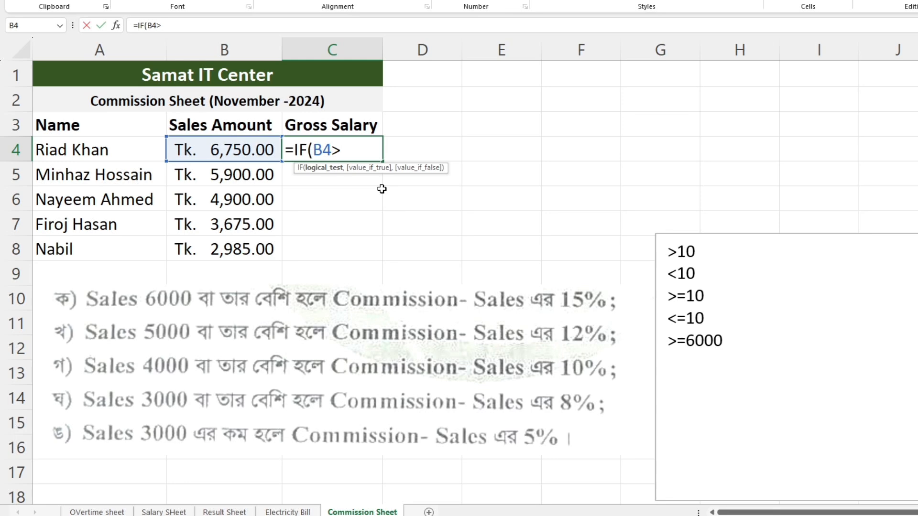
text(=6000)
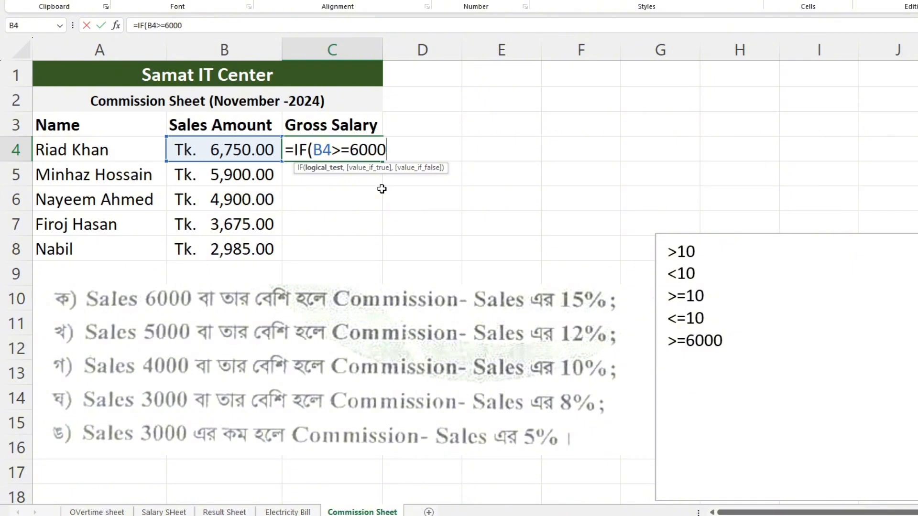
text(,)
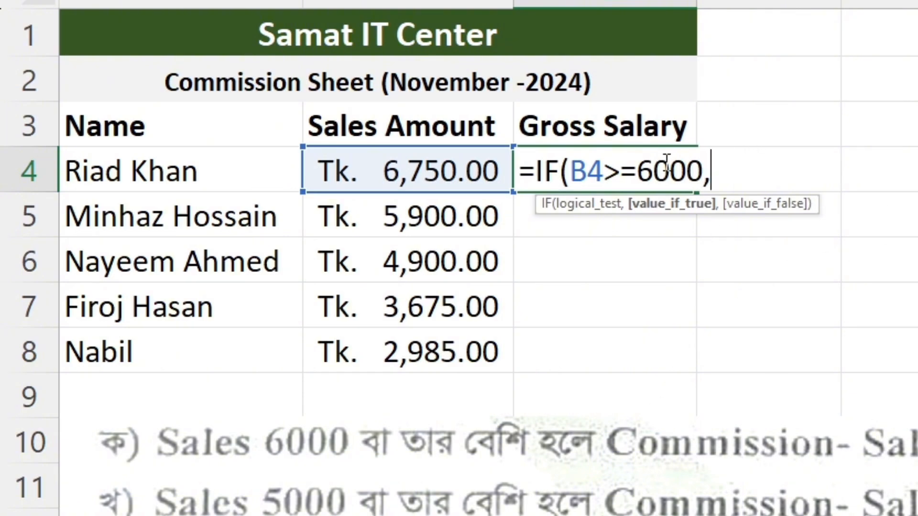
- Enter B4*15% as the value if true, and open a nested IF as the value if false
click(455, 170)
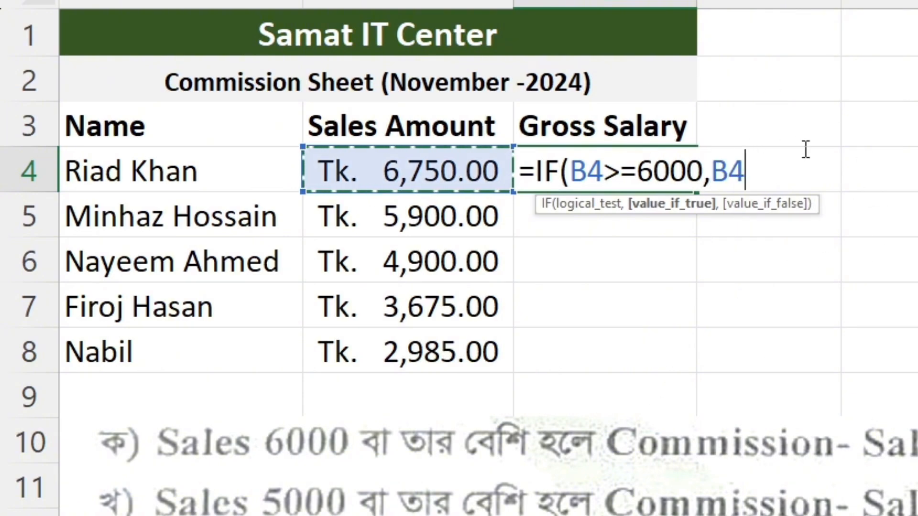
text(8)
key(BackSpace)
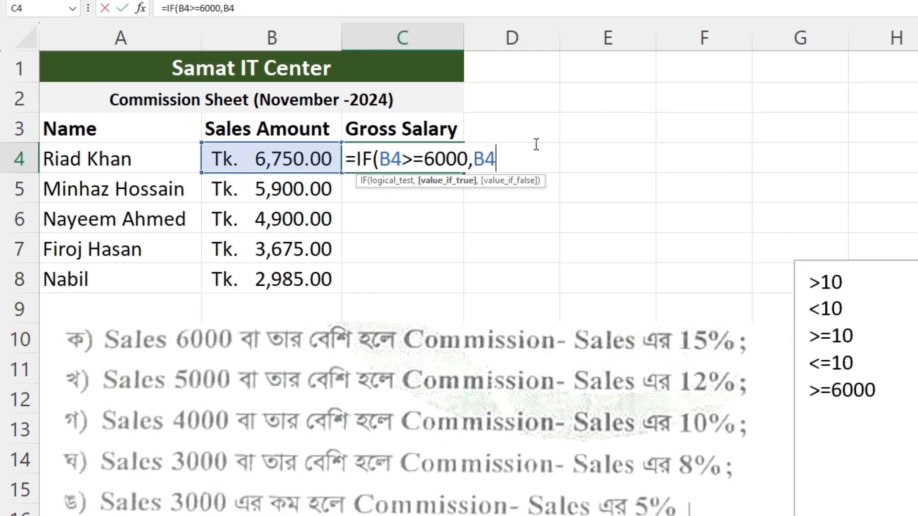
text(*15%)
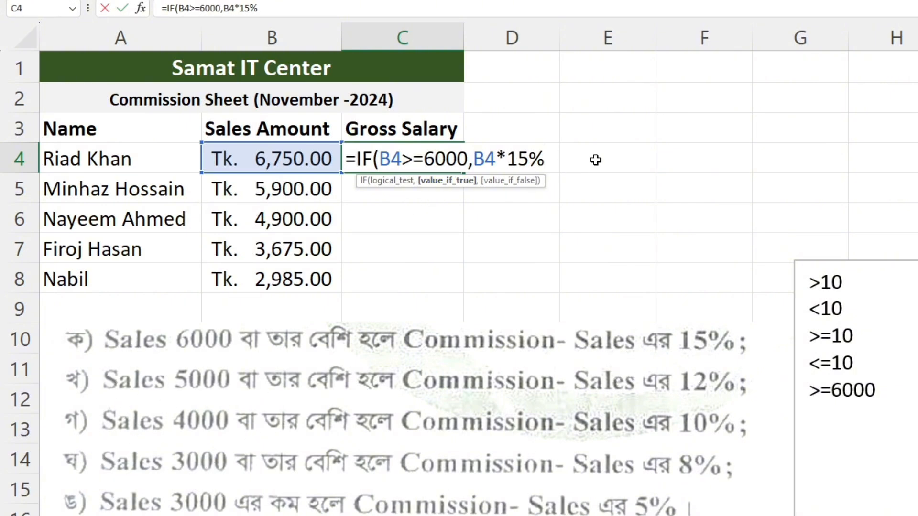
text(,)
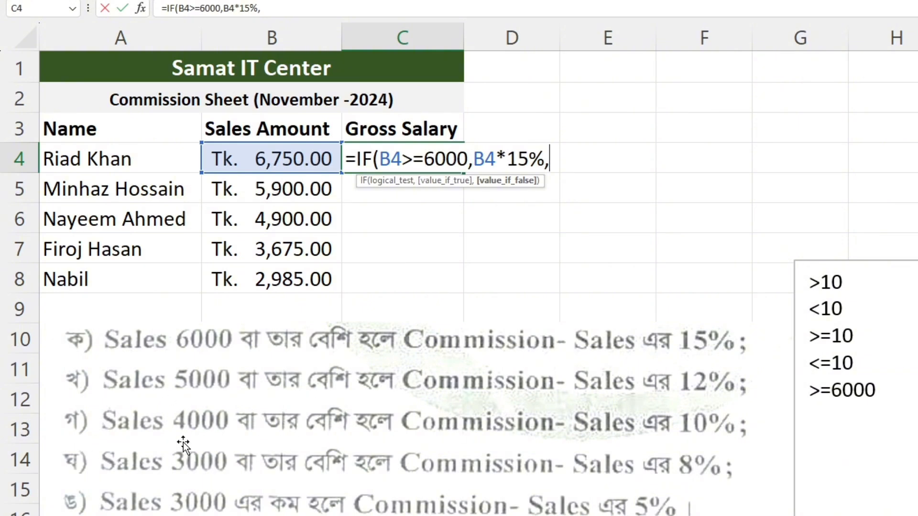
text(if)
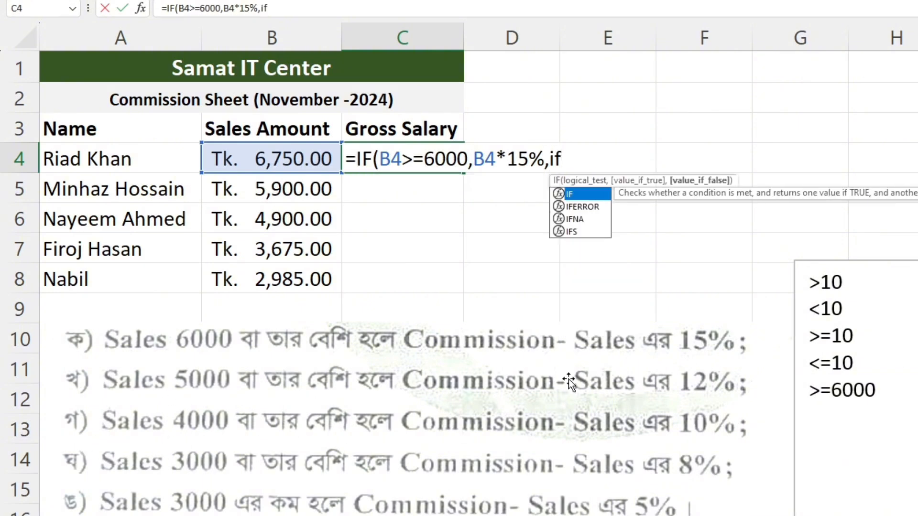
key(Tab)
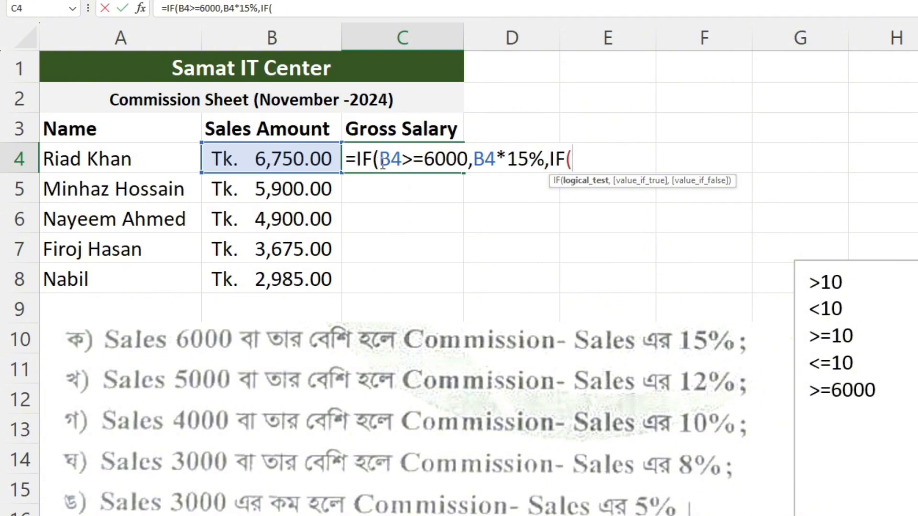
drag(385, 162, 425, 159)
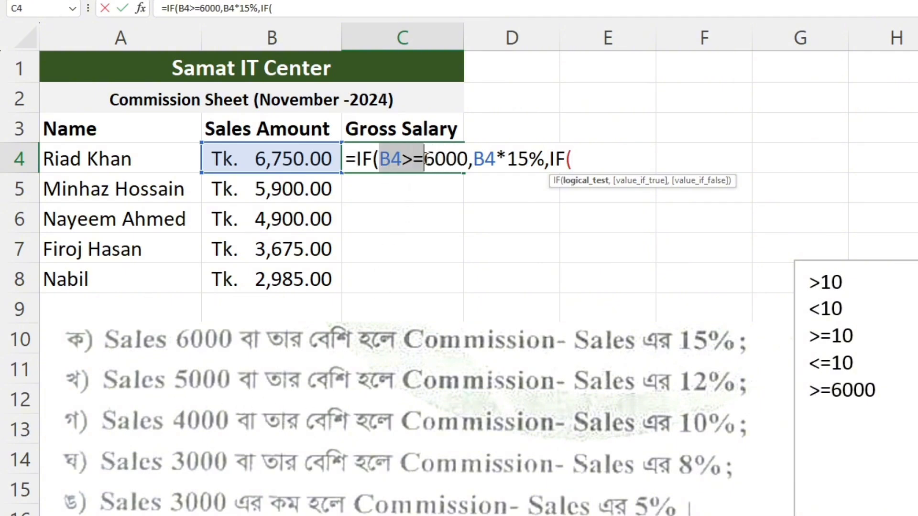
click(572, 163)
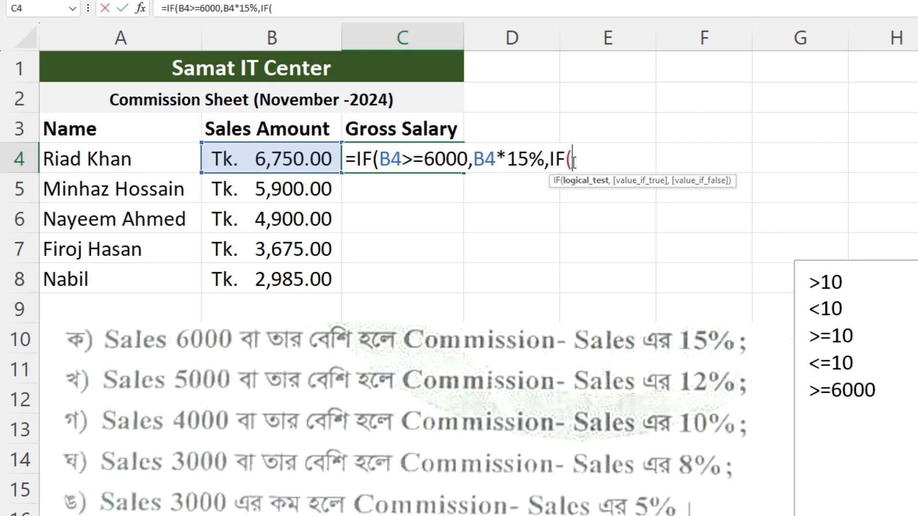
text(B4>=)
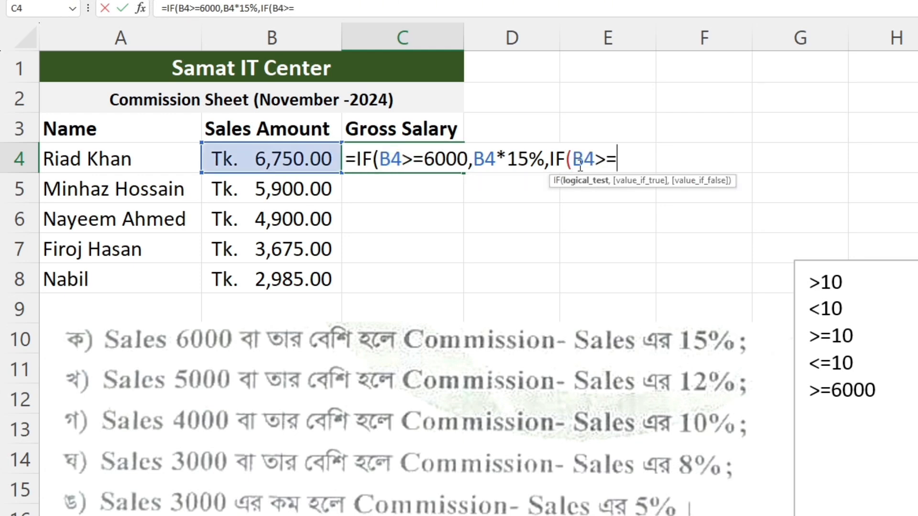
key(BackSpace)
key(BackSpace)
key(BackSpace)
key(BackSpace)
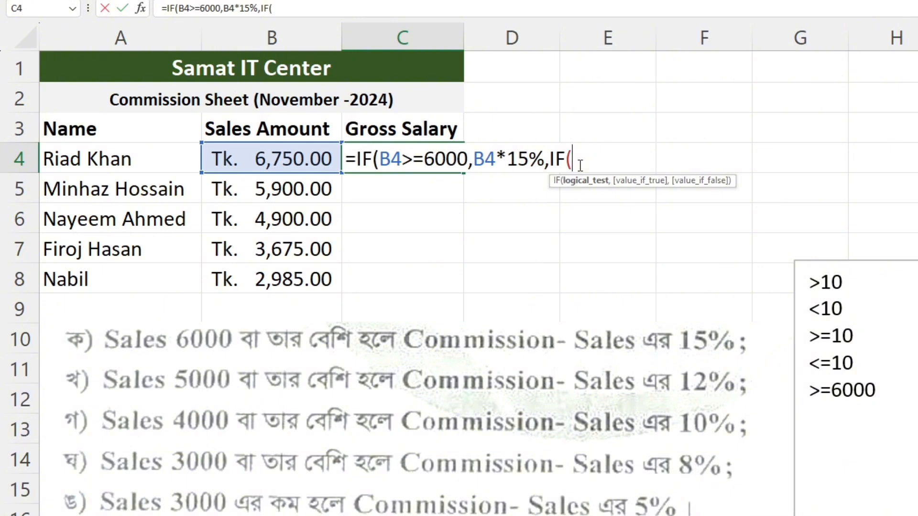
- Give the nested IF the logical test B4>=5000 and the value B4*12% if true
click(302, 165)
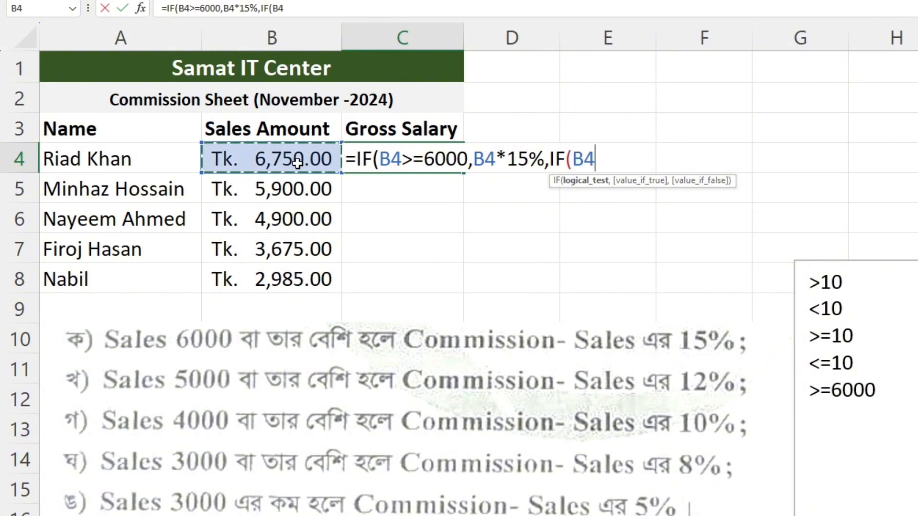
text(>=)
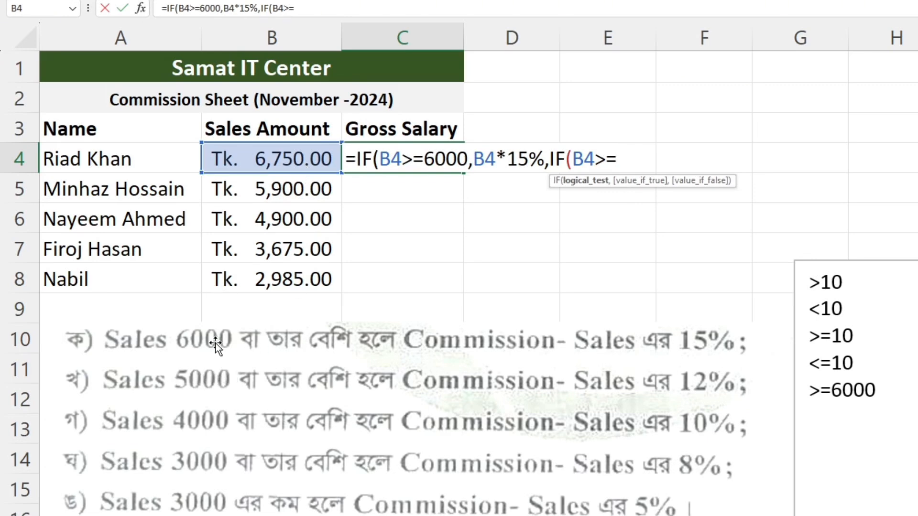
text(500)
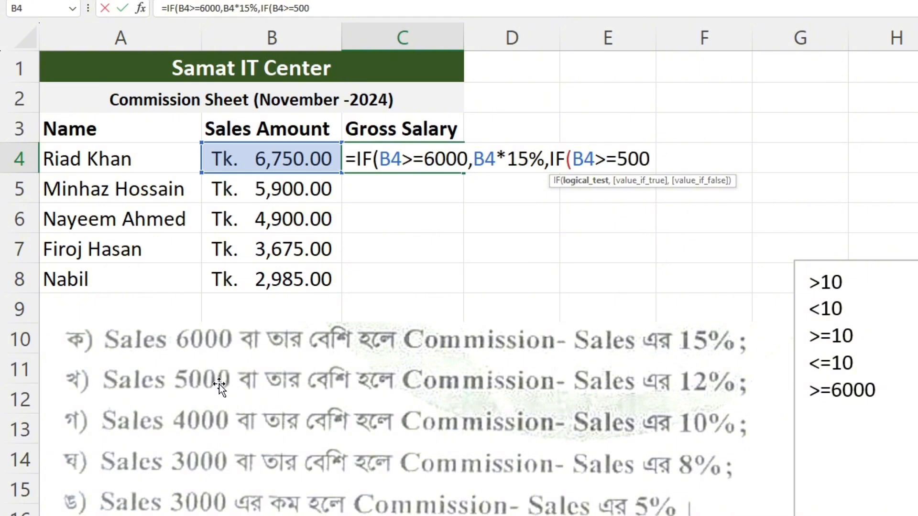
text(0,)
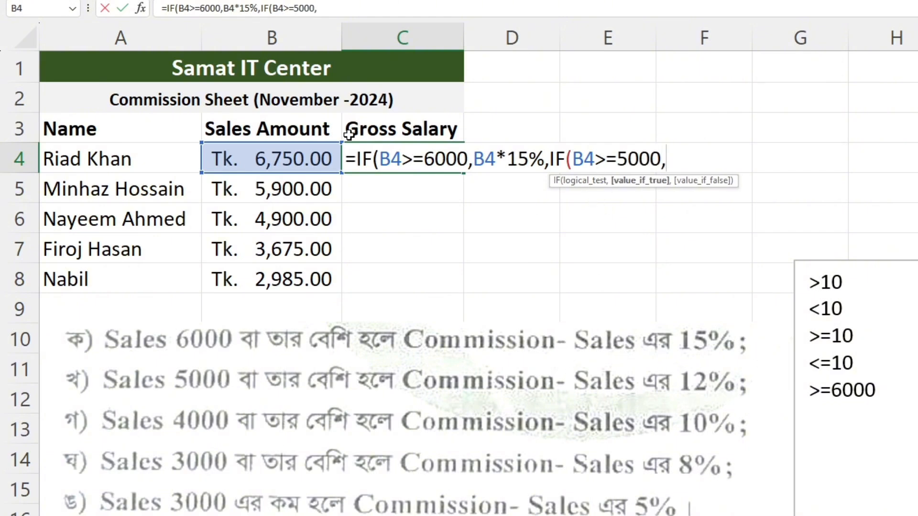
click(314, 152)
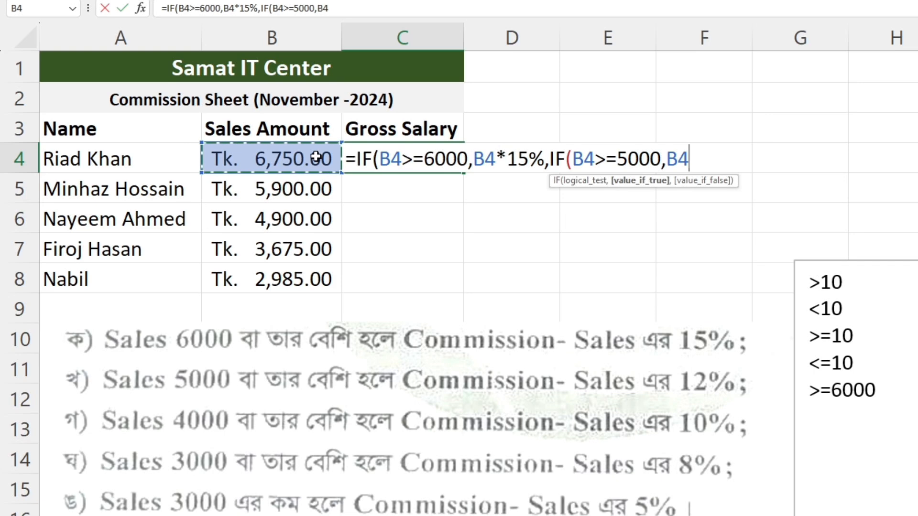
text(%)
key(BackSpace)
text(*12%)
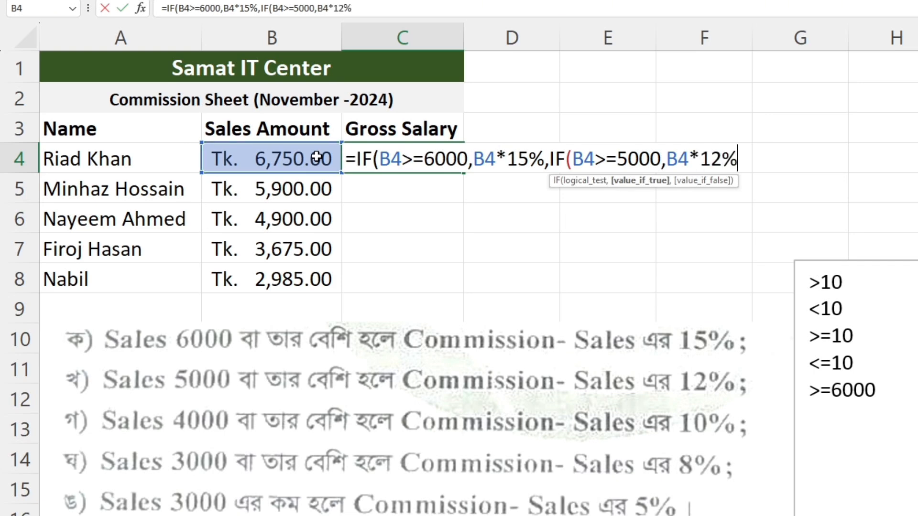
- Nest a third IF as the value if false, testing B4>=4000 and returning B4*10% if true
text(,)
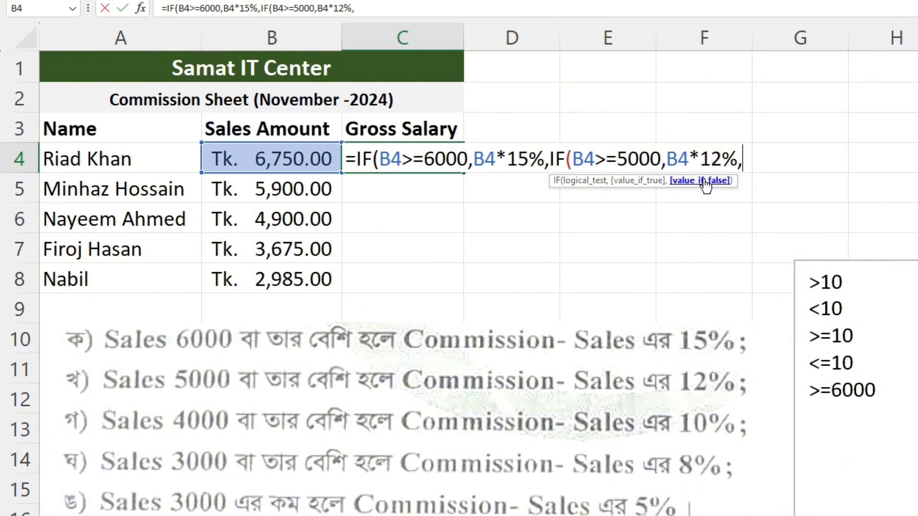
text(if)
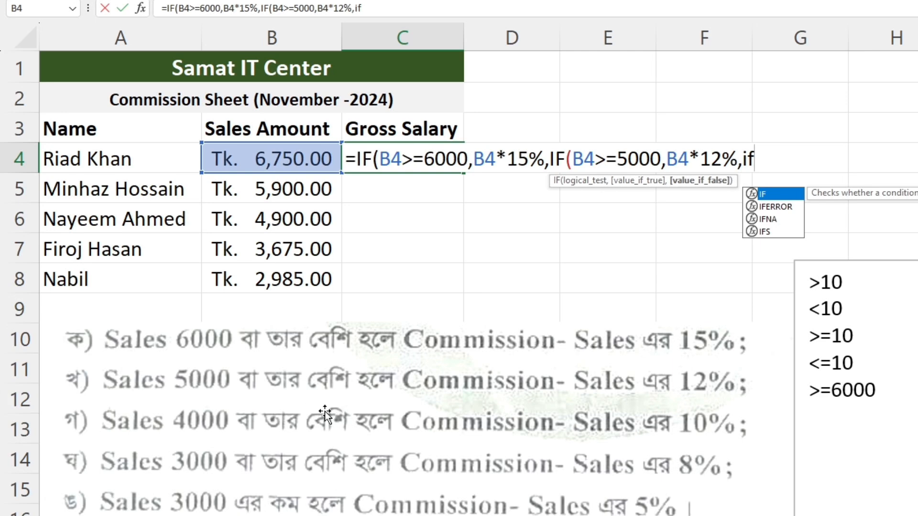
key(Tab)
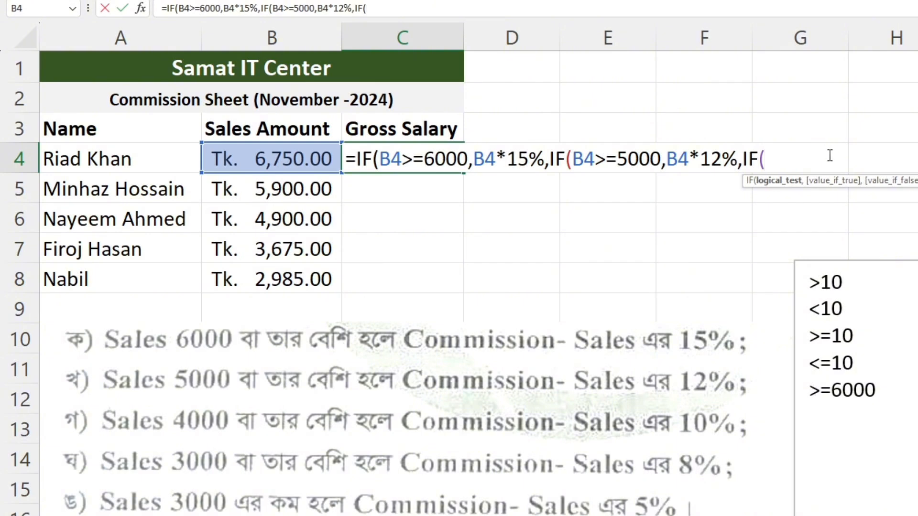
text(B4>=)
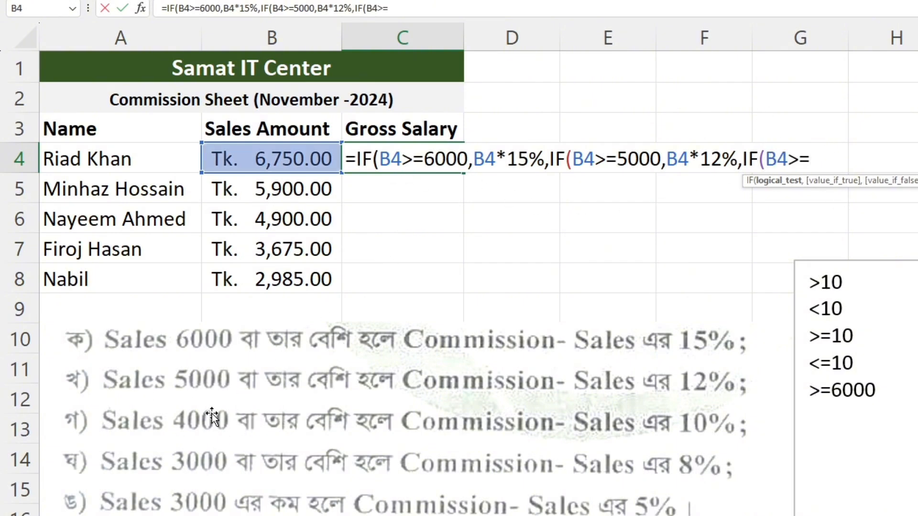
text(40000)
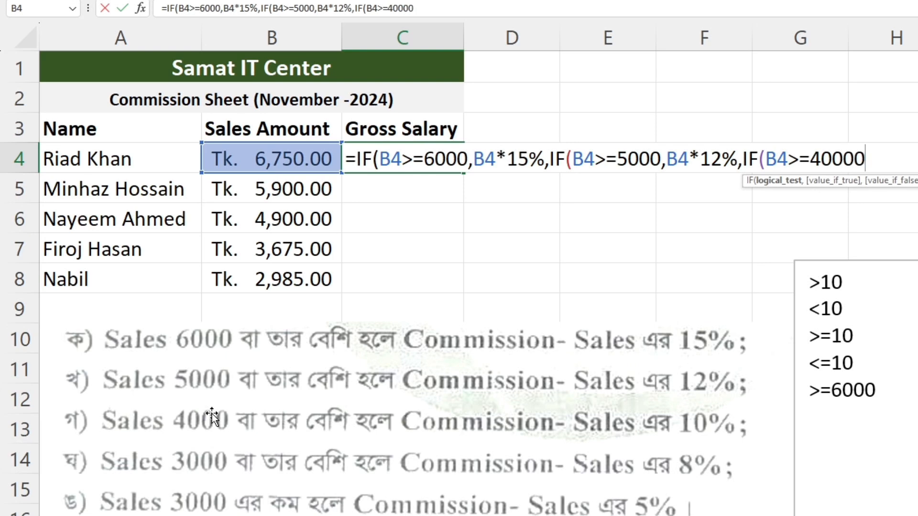
key(BackSpace)
text(,)
click(260, 158)
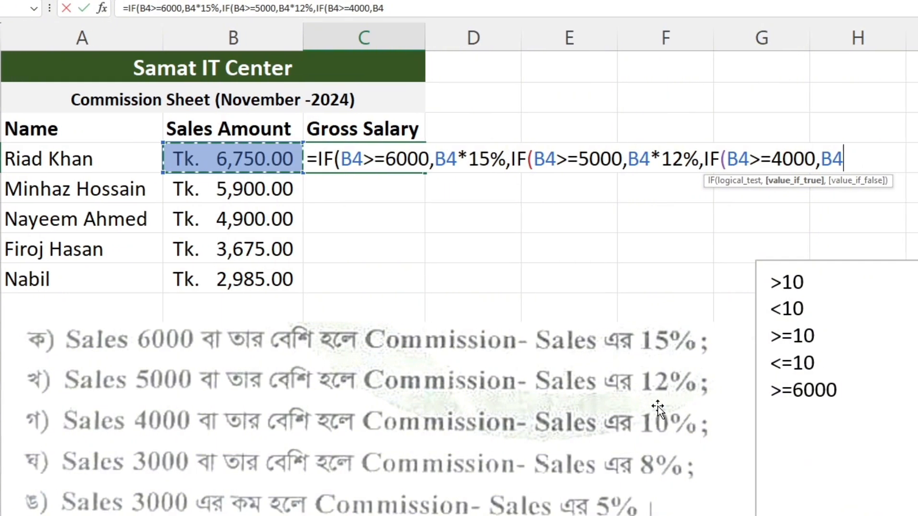
text(*10%)
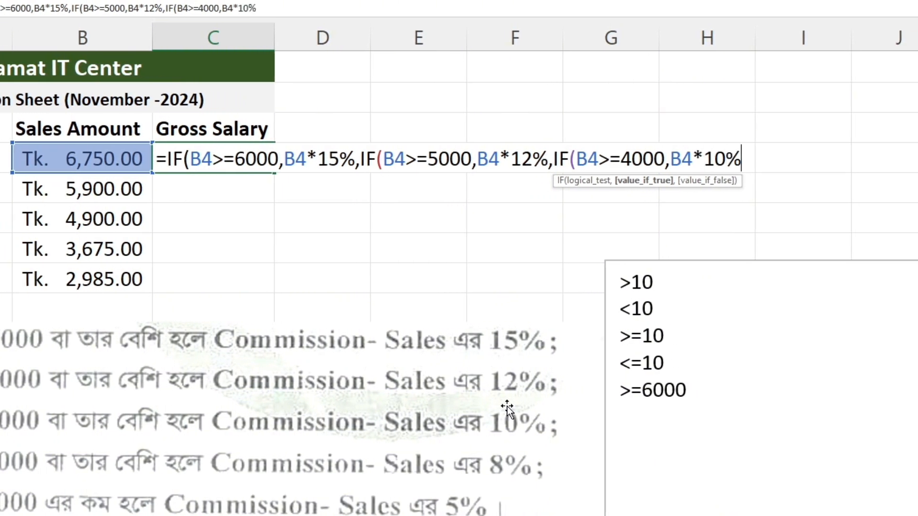
- Nest a fourth IF as the value if false, testing B4>=3000 and returning B4*8% if true
text(,)
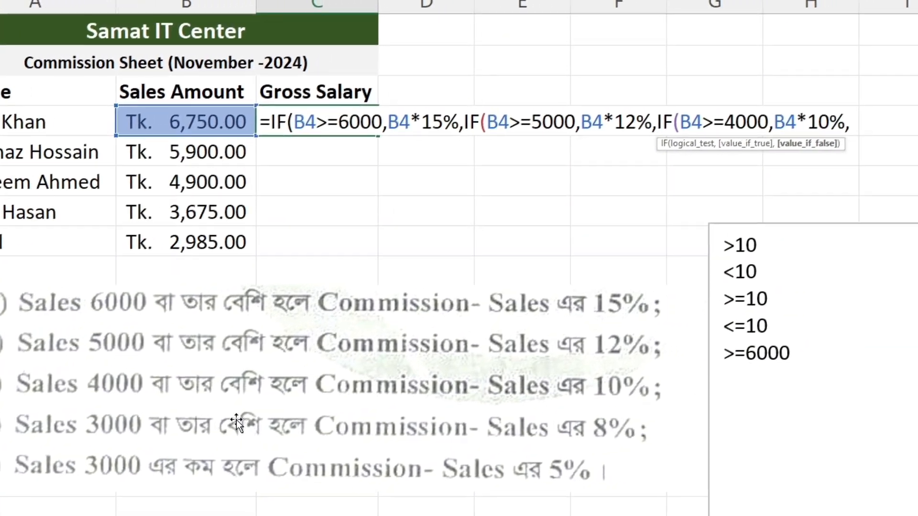
text(if)
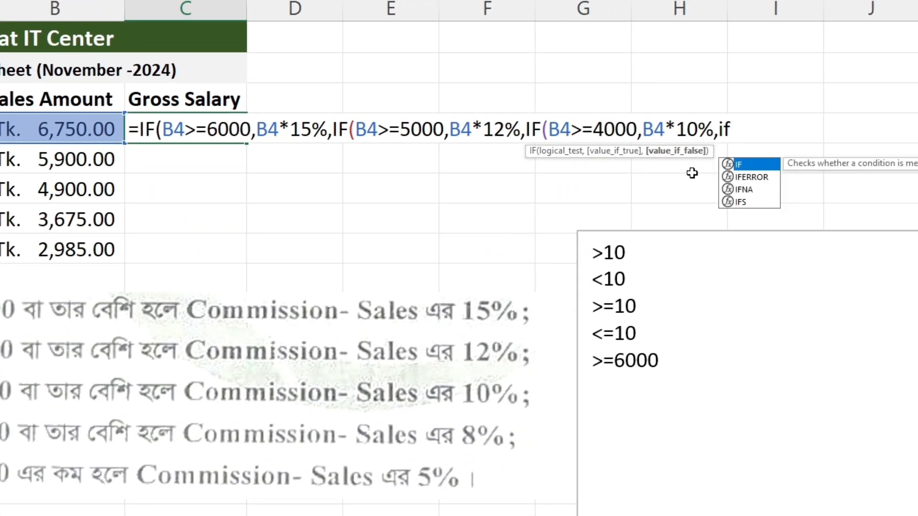
key(Tab)
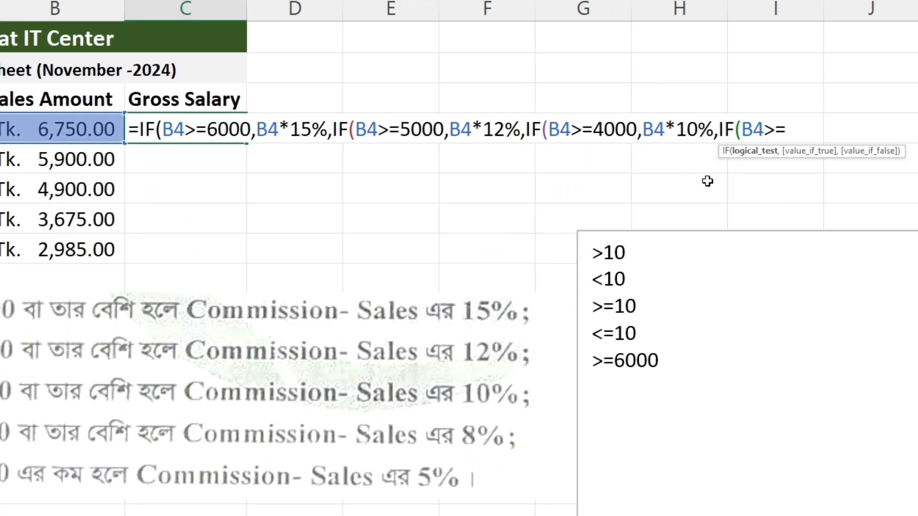
text(3000)
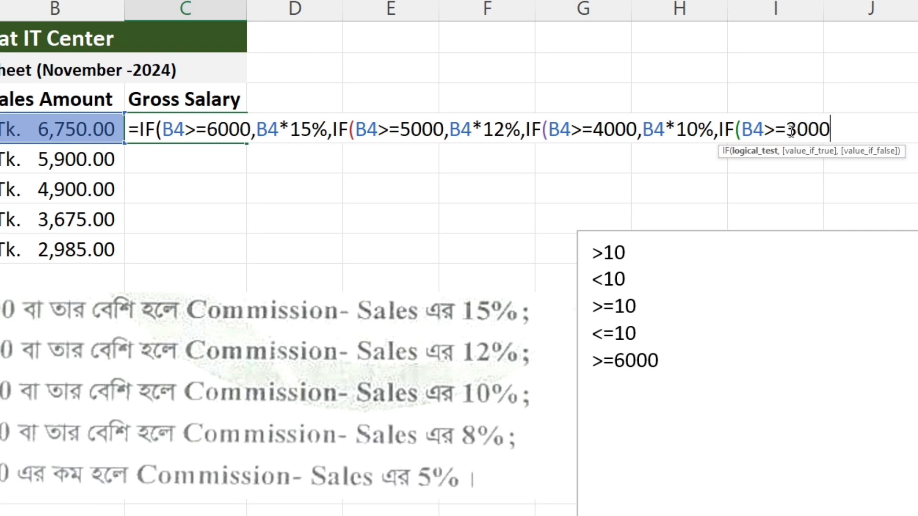
text(,)
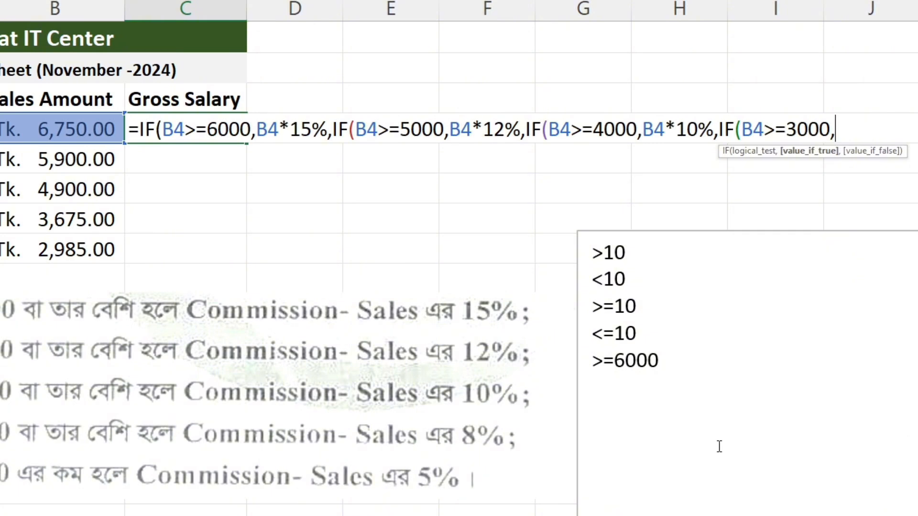
click(102, 141)
text(*)
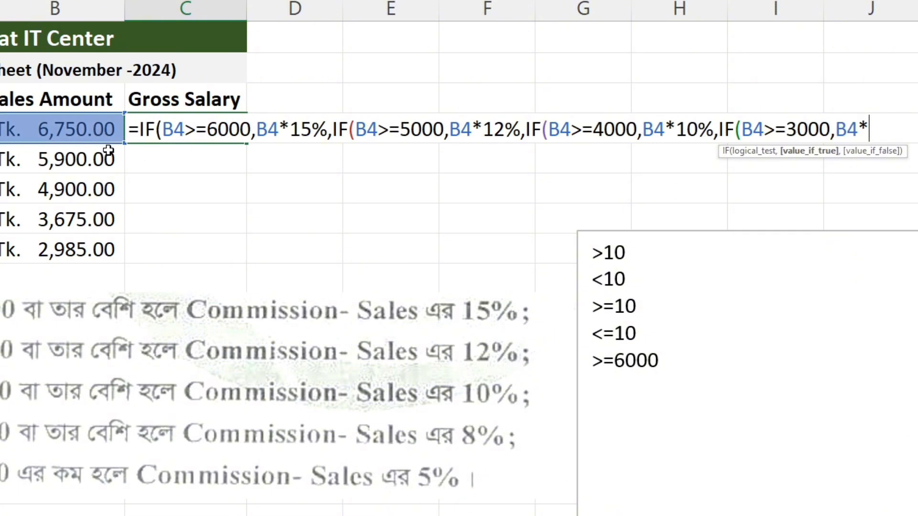
text(8%)
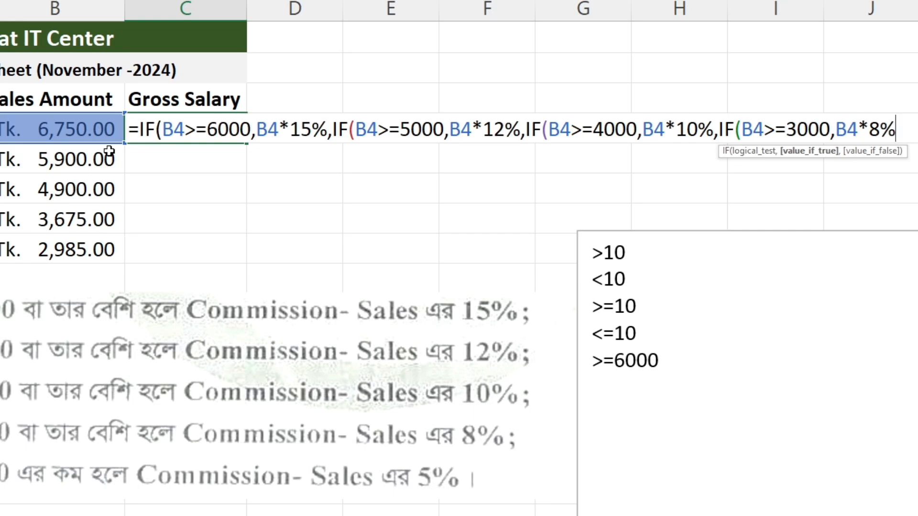
- Nest a fifth IF as the value if false, testing B4<3000 and returning B4*5% if true
text(,)
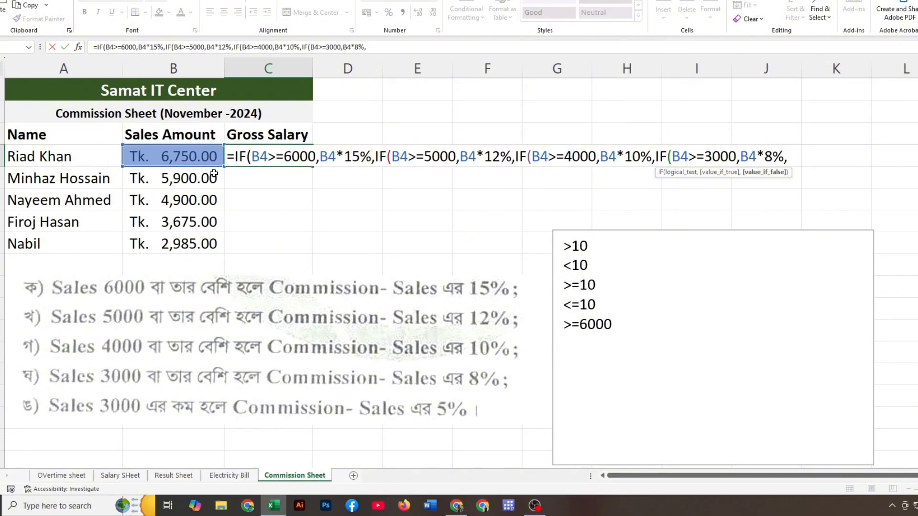
text(if)
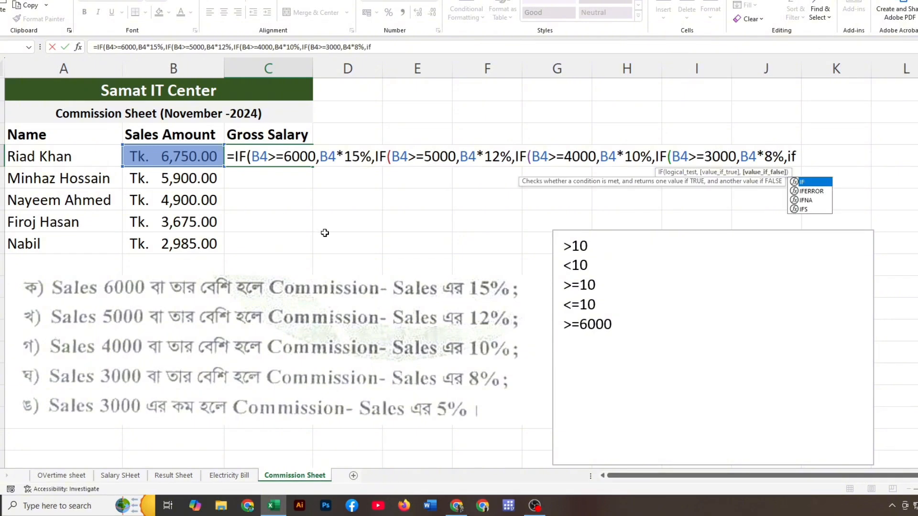
key(Tab)
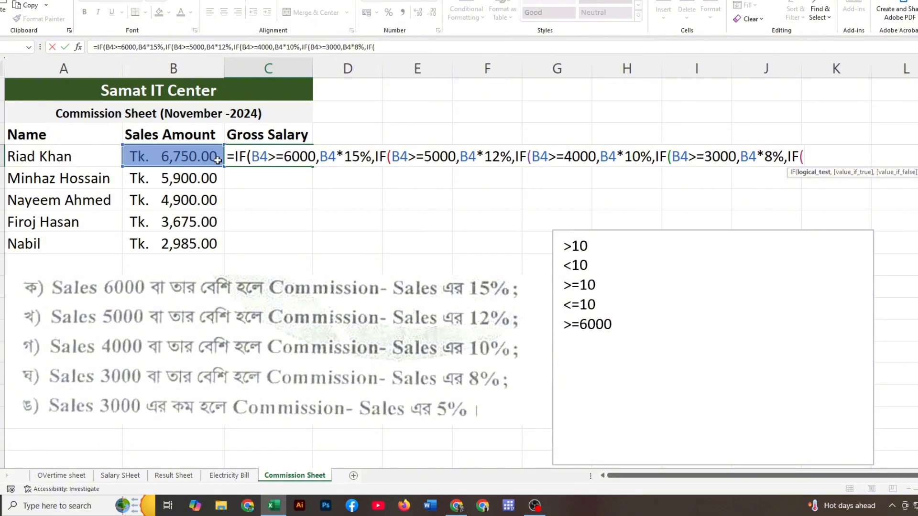
click(148, 161)
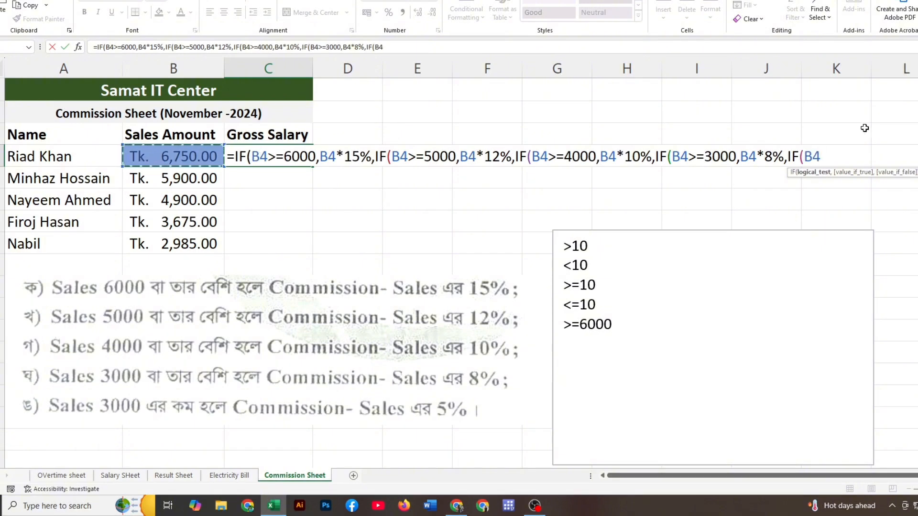
text(<3)
text(000)
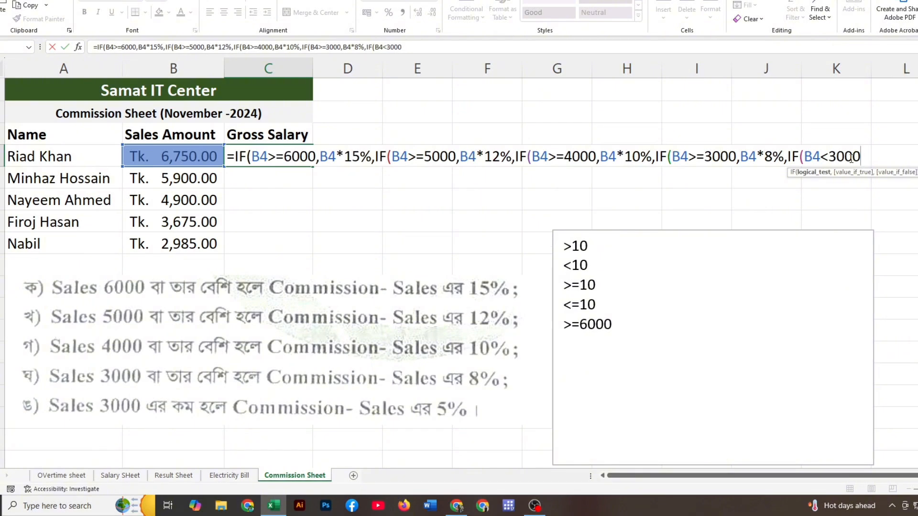
text(,)
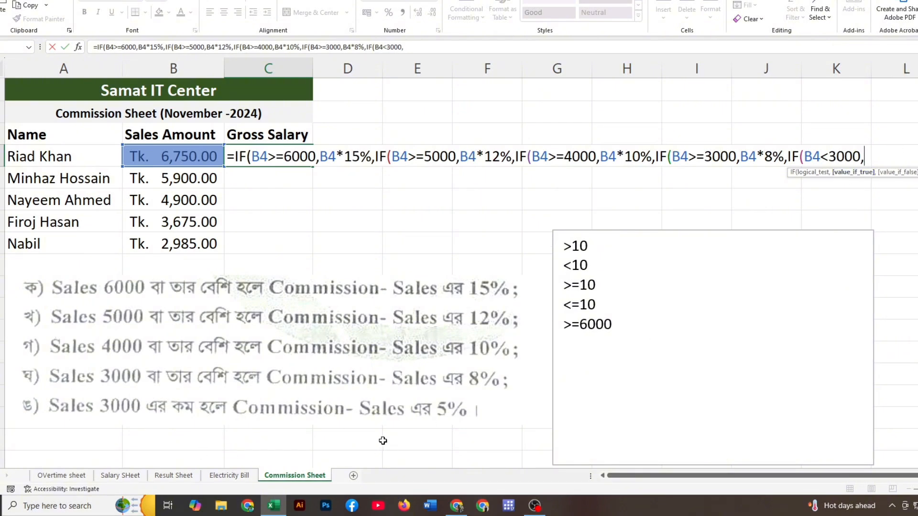
click(171, 154)
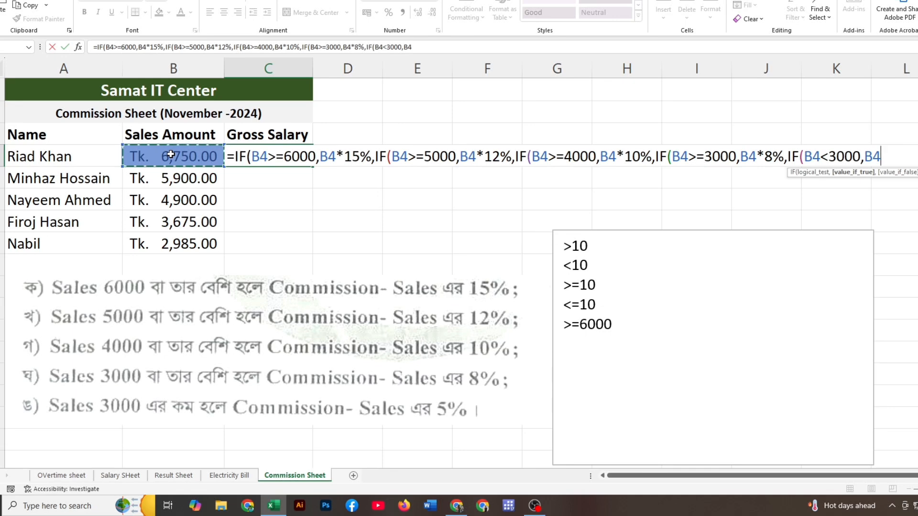
text(%)
key(BackSpace)
text(*5%)
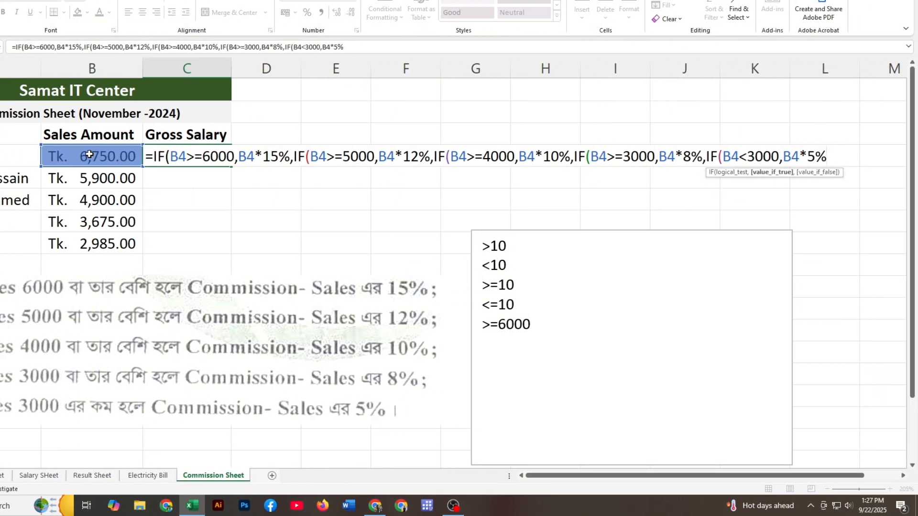
- Complete the nested formula in C4 with 0 as the last value if false, and fill it down through C8
text(,0)
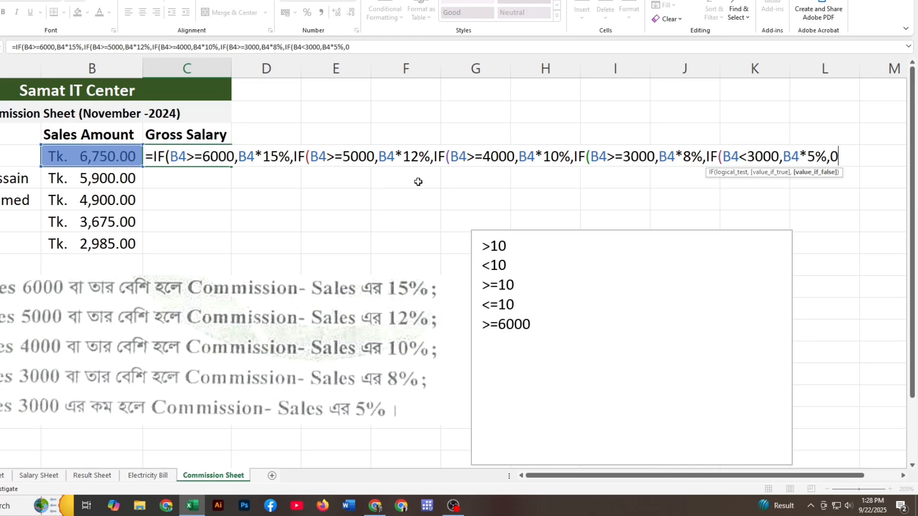
text()))))
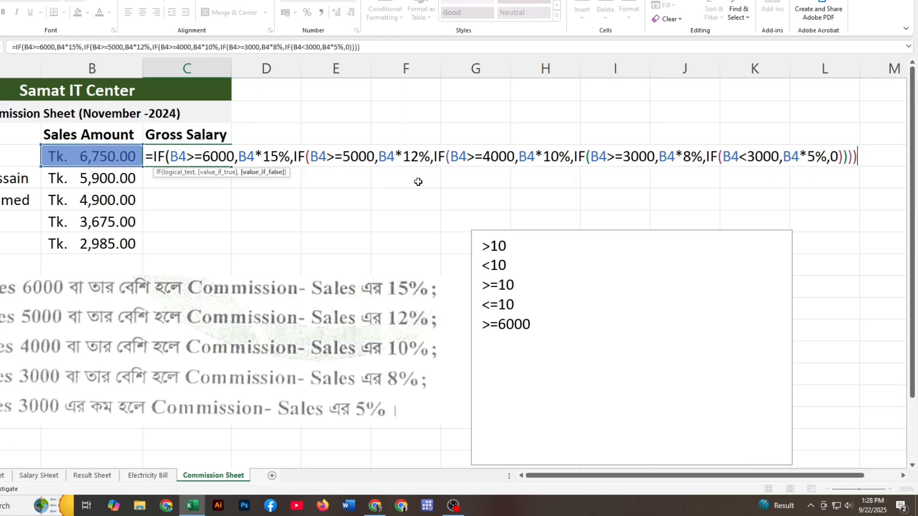
key(Return)
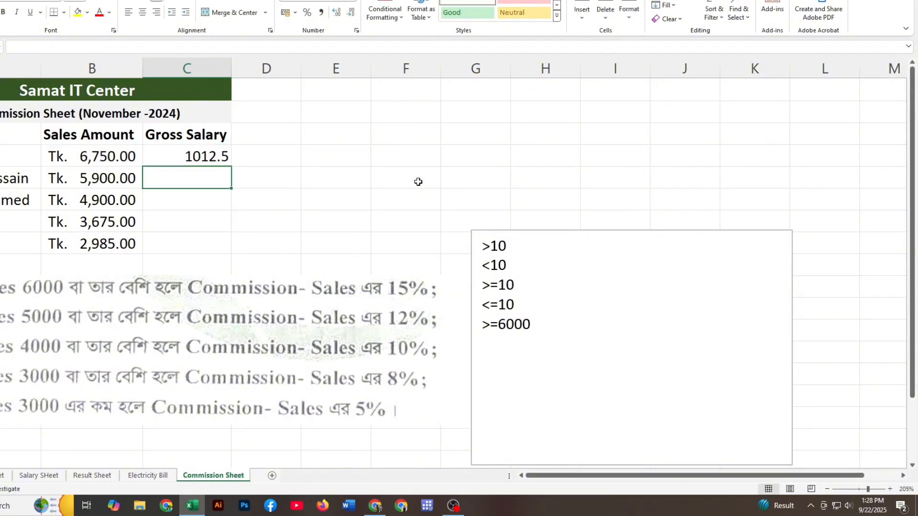
click(205, 156)
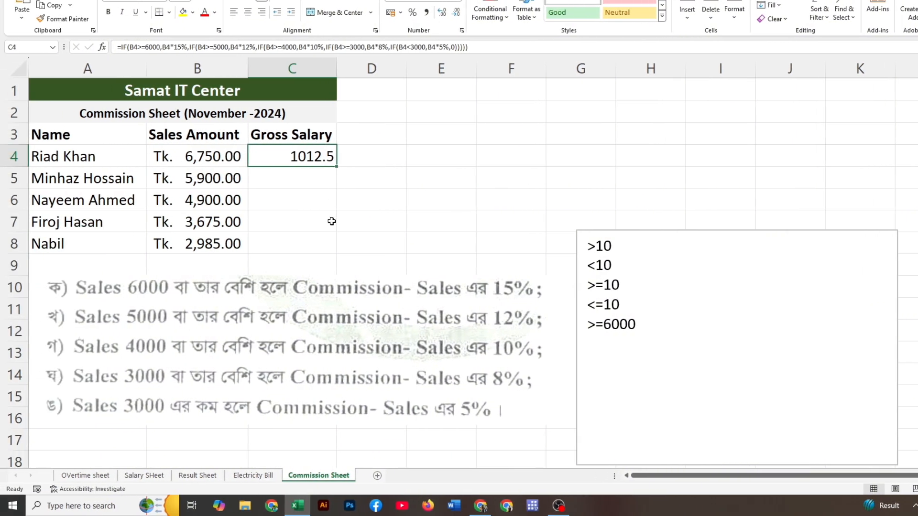
double_click(337, 167)
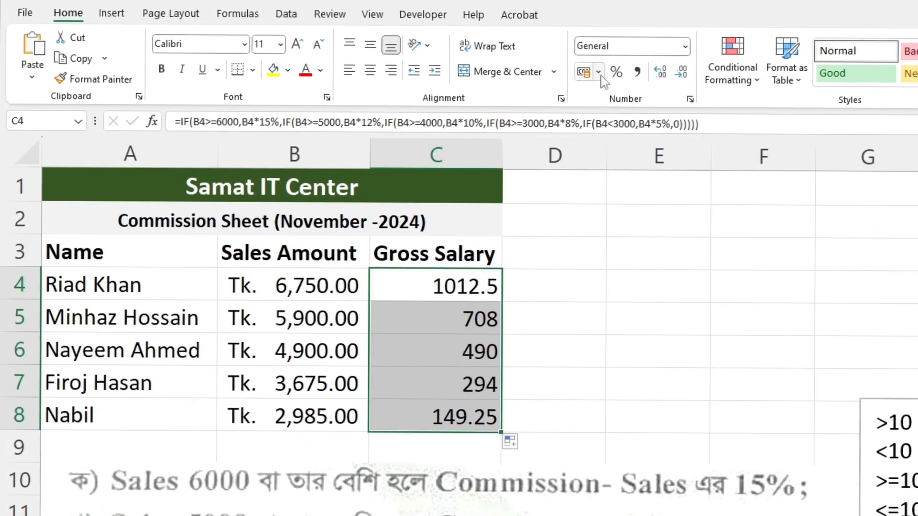
- Format the Gross Salary values in C4:C8 as Accounting with the Bangla (Bangladesh) currency symbol
click(569, 63)
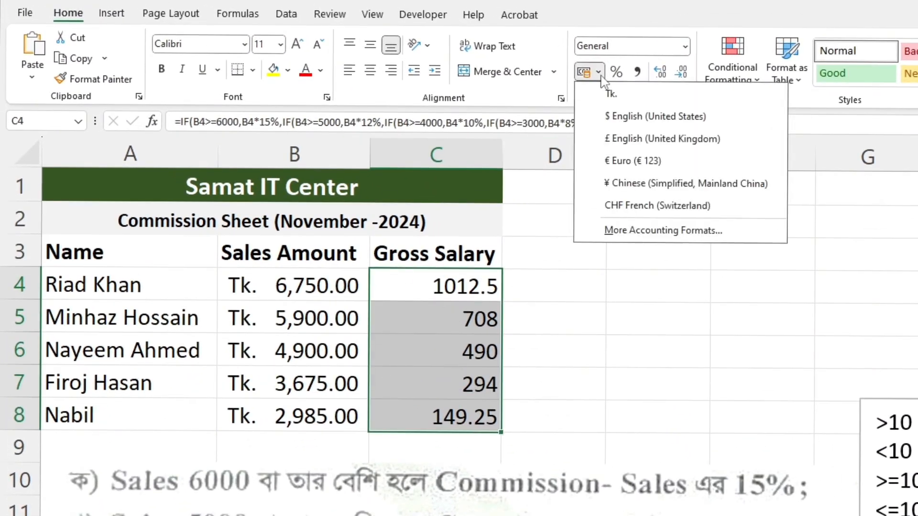
click(659, 231)
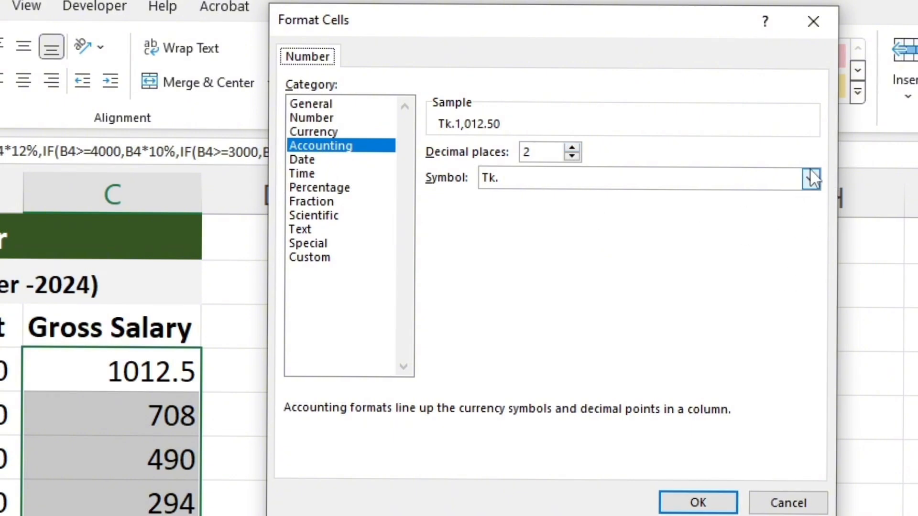
click(809, 181)
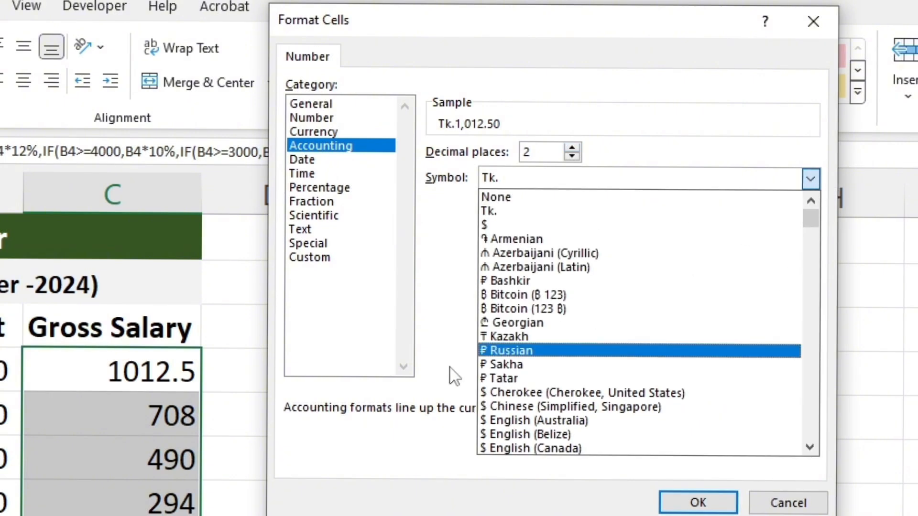
scroll(529, 252, down, 14)
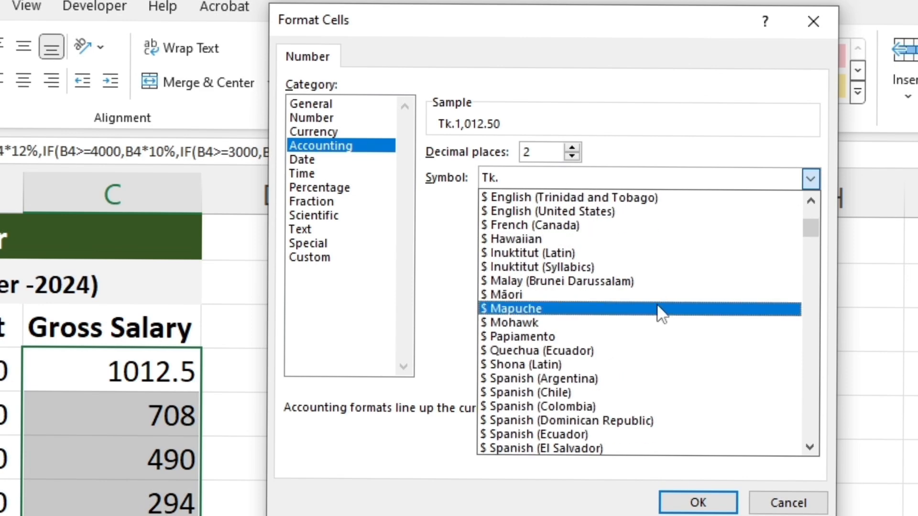
scroll(661, 311, down, 13)
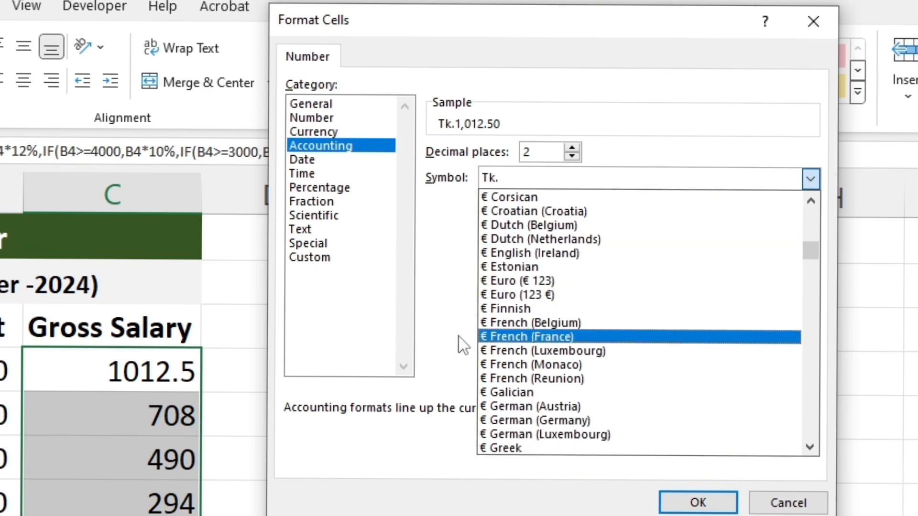
scroll(520, 407, down, 2)
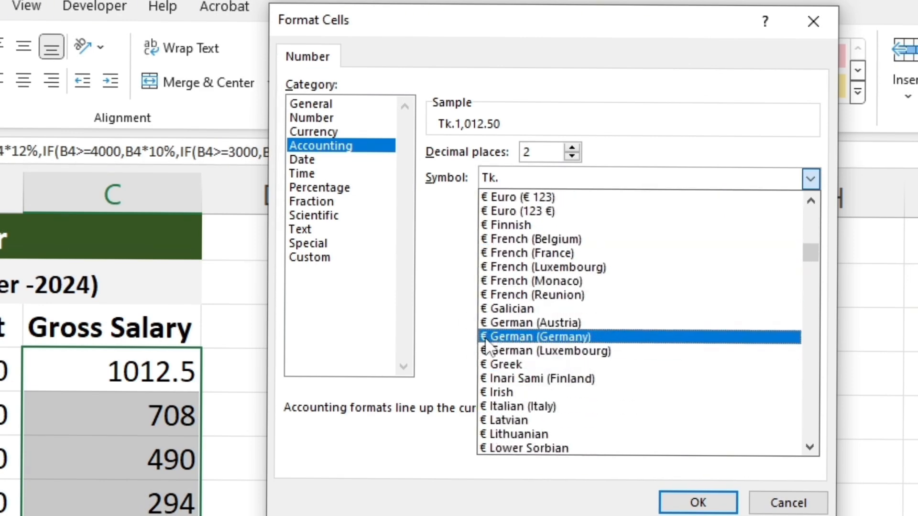
scroll(486, 348, down, 6)
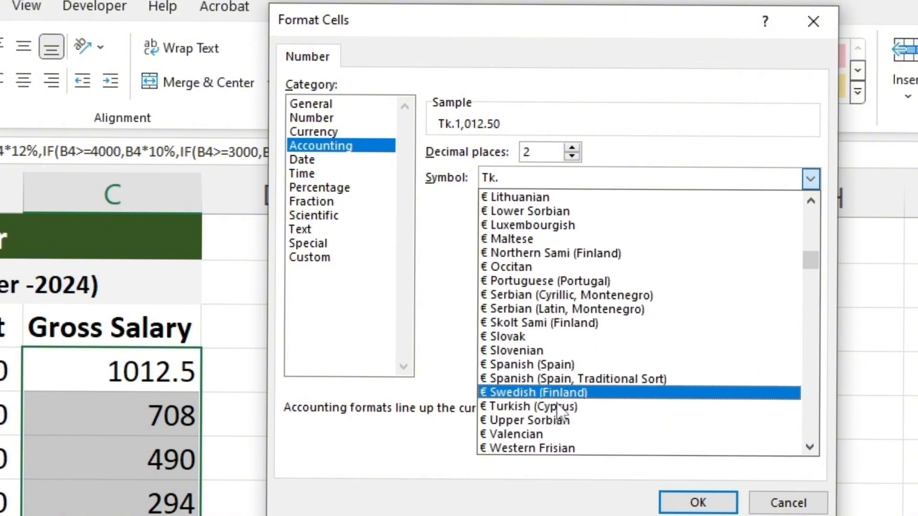
scroll(550, 430, down, 1)
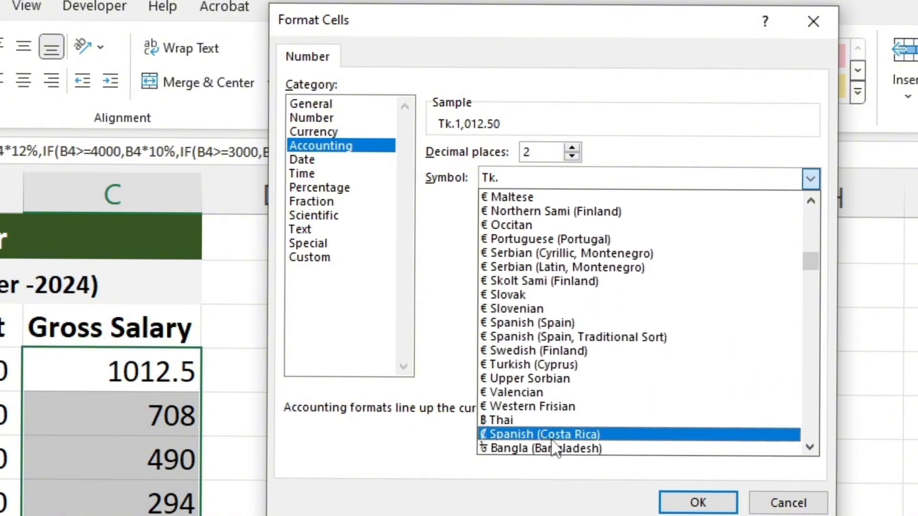
click(556, 450)
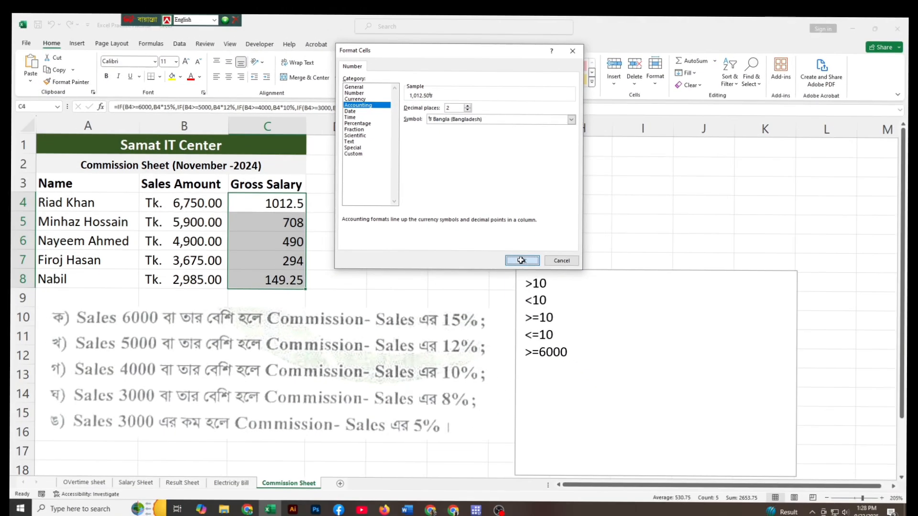
click(698, 503)
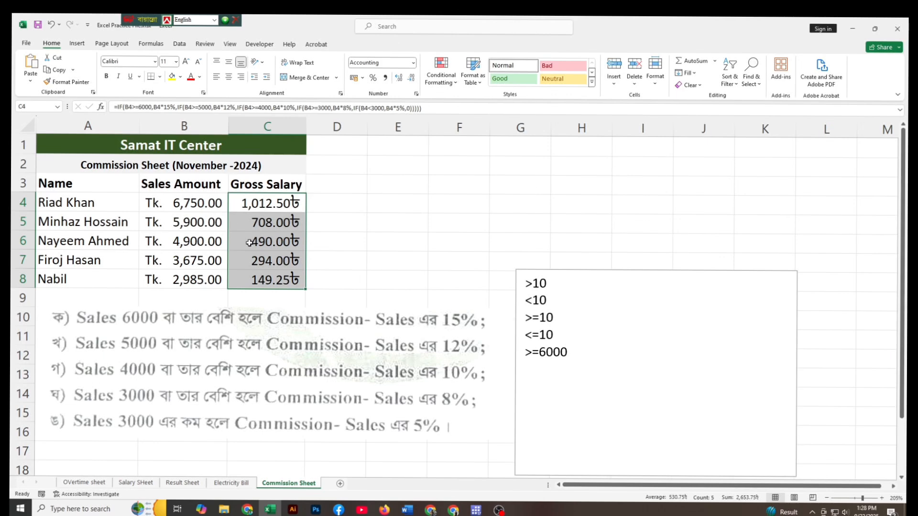
drag(173, 203, 184, 273)
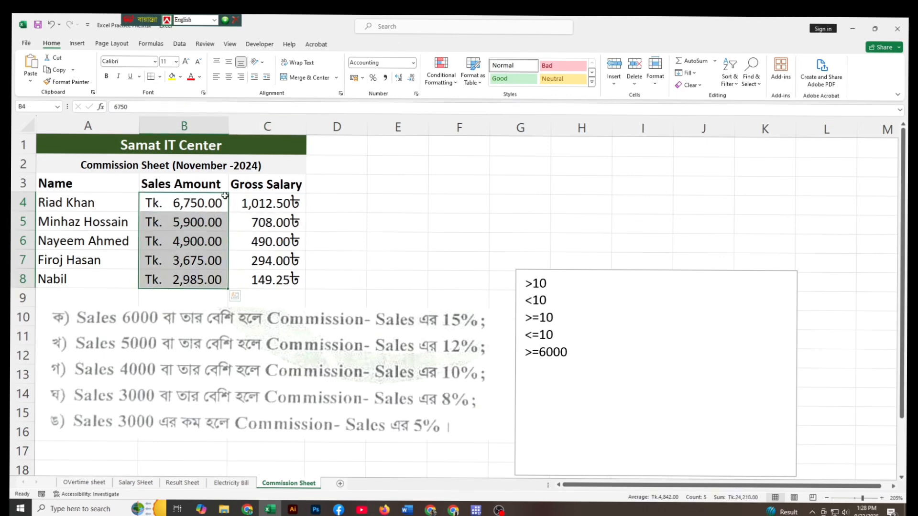
click(349, 203)
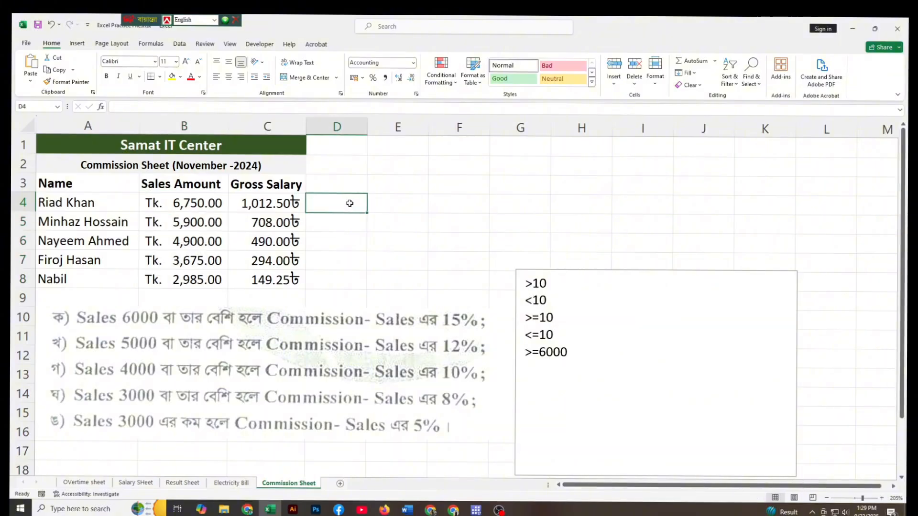